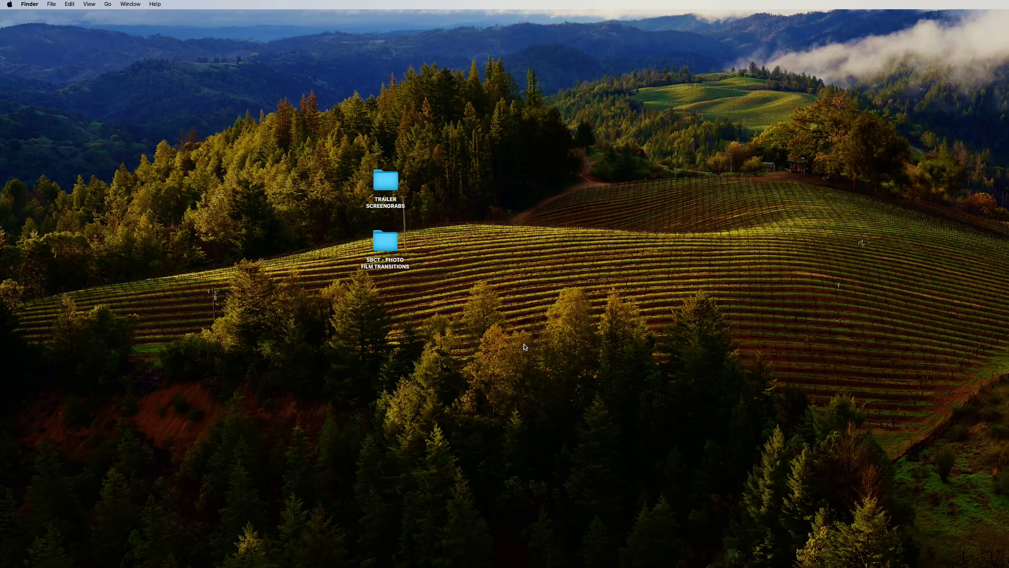
Open the SBCT - PHOTO FILM TRANSITIONS folder and browse 01_PROJECTS, 02_ASSETS, 03_MOGRTS and 04_CAMERA SFX
double_click(383, 241)
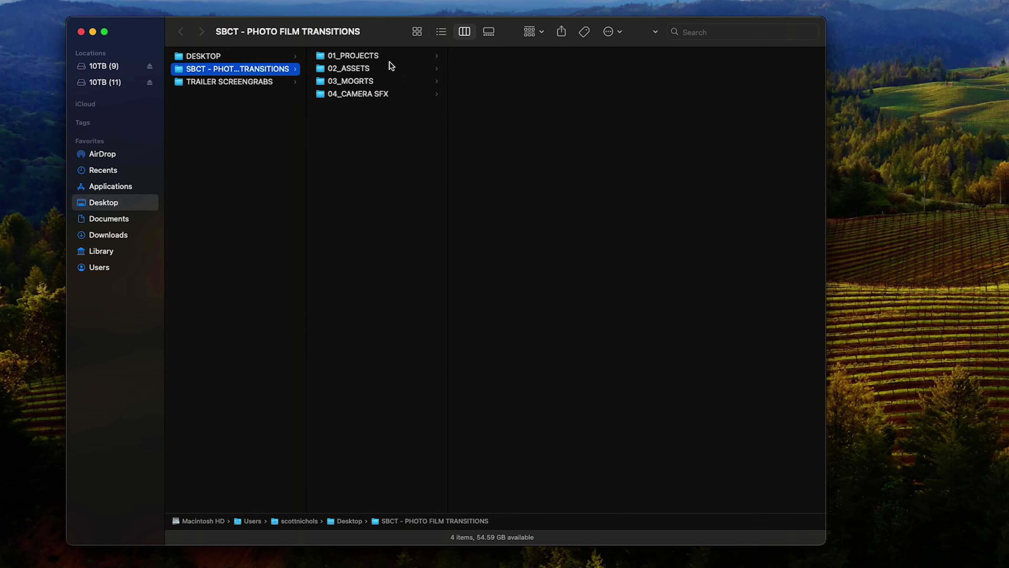
key(Right)
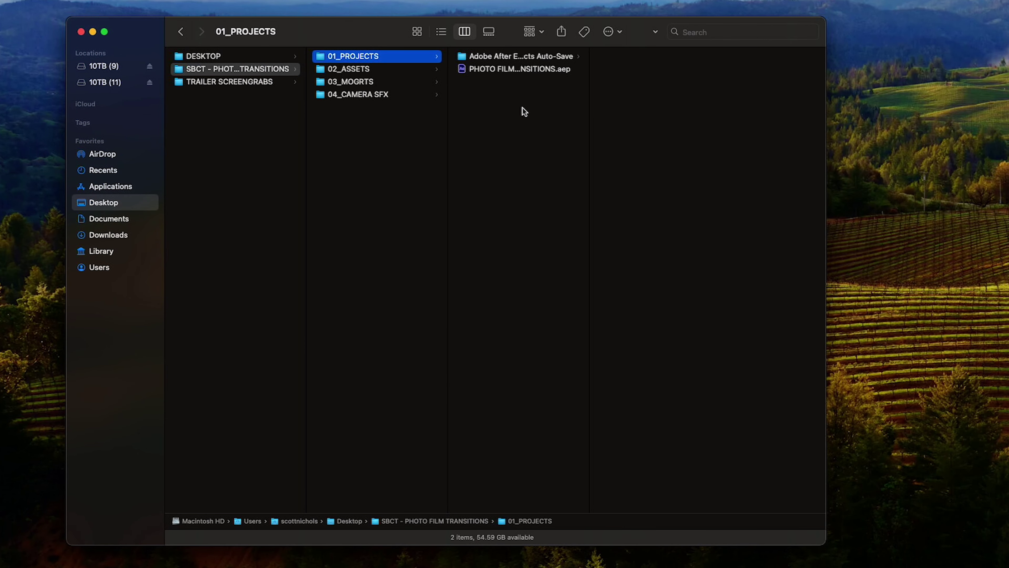
drag(589, 79, 618, 80)
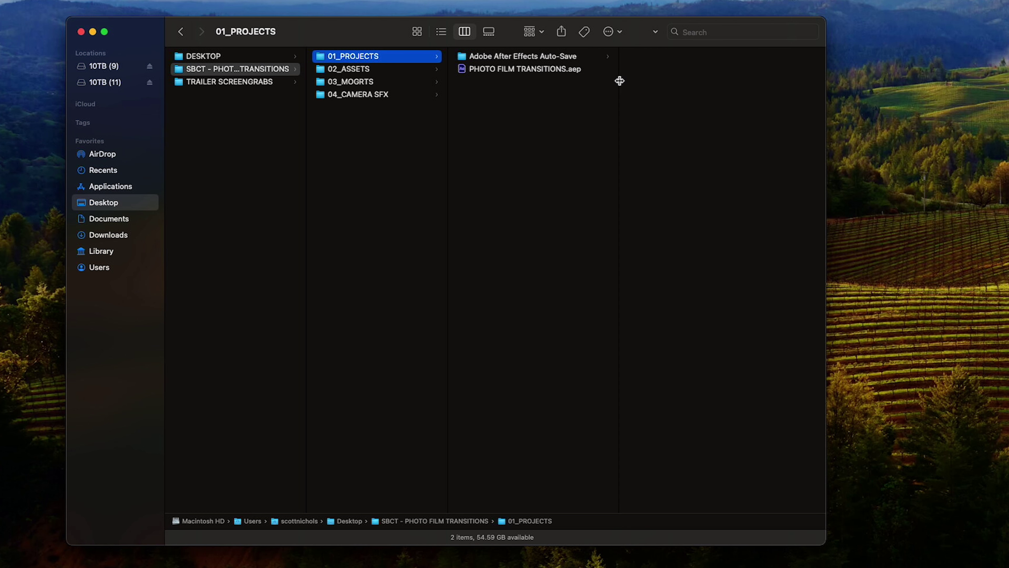
click(360, 70)
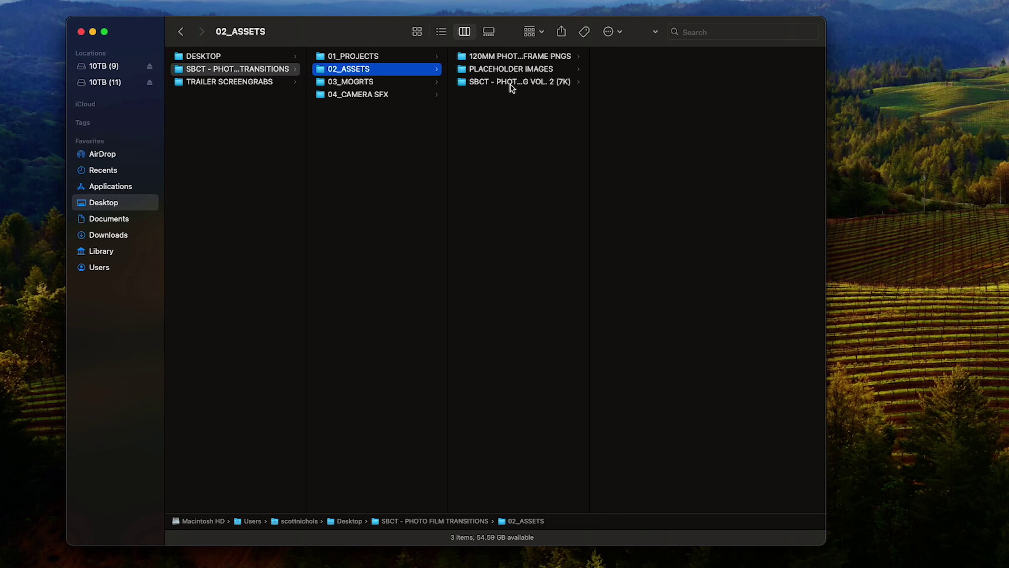
click(347, 85)
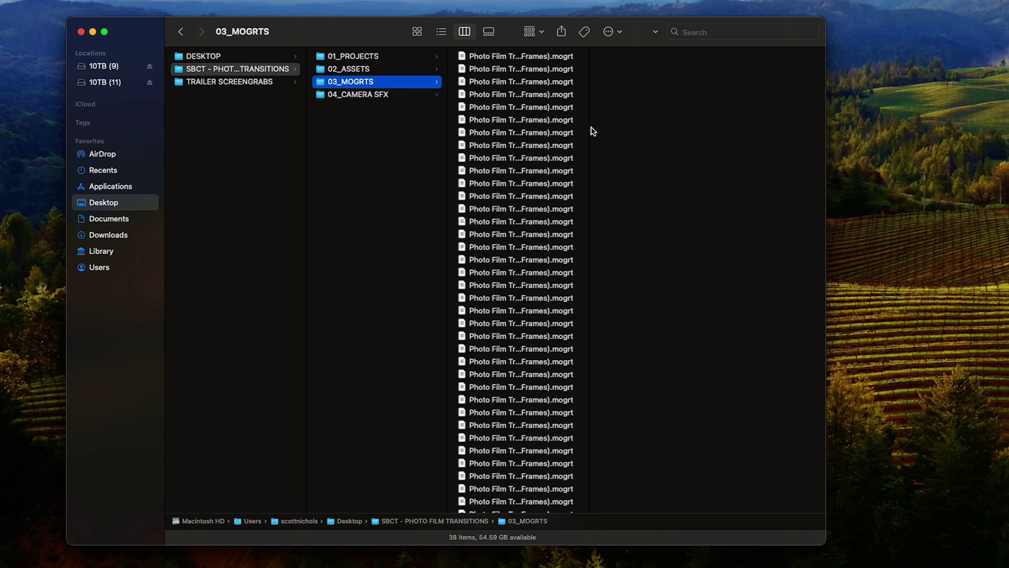
drag(589, 129, 637, 126)
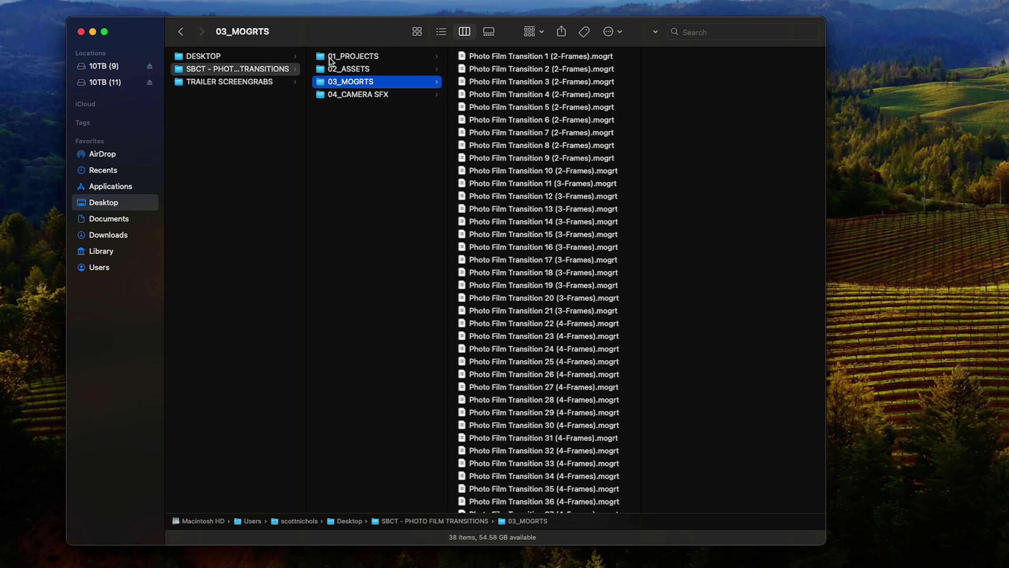
click(353, 94)
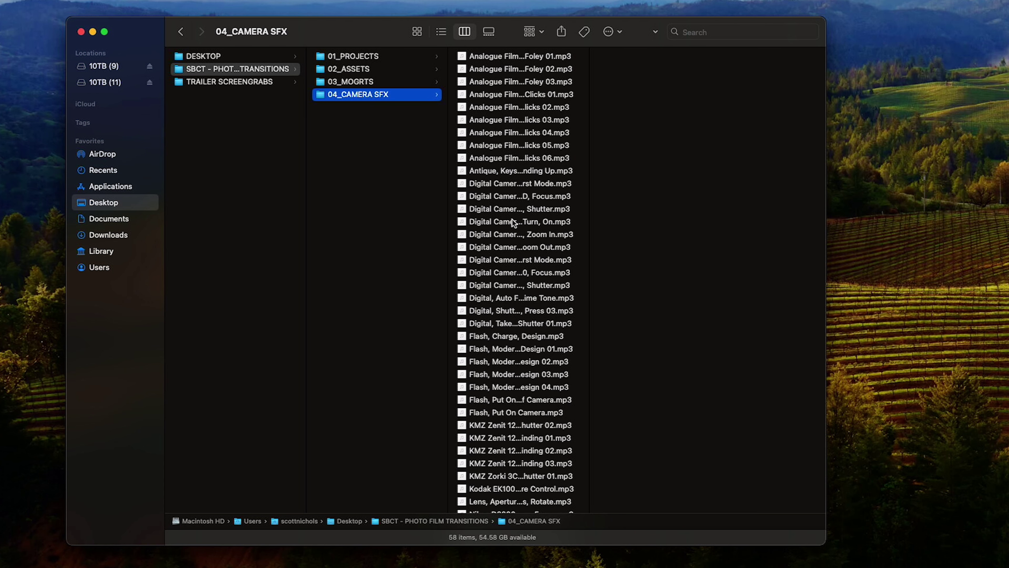
Open PHOTO FILM TRANSITIONS.aep from 01_PROJECTS in After Effects
key(Up)
key(Up)
key(Up)
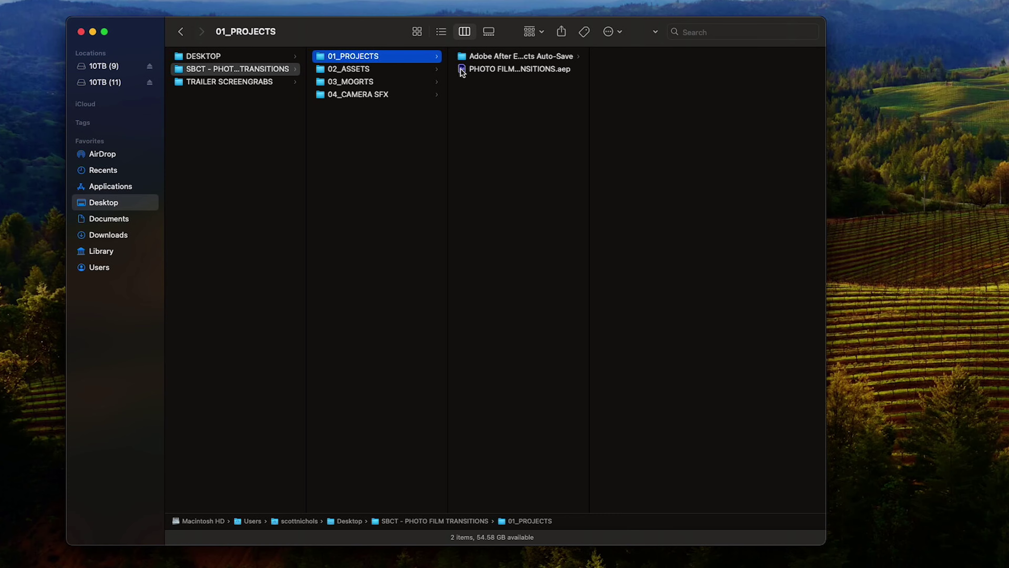
click(461, 71)
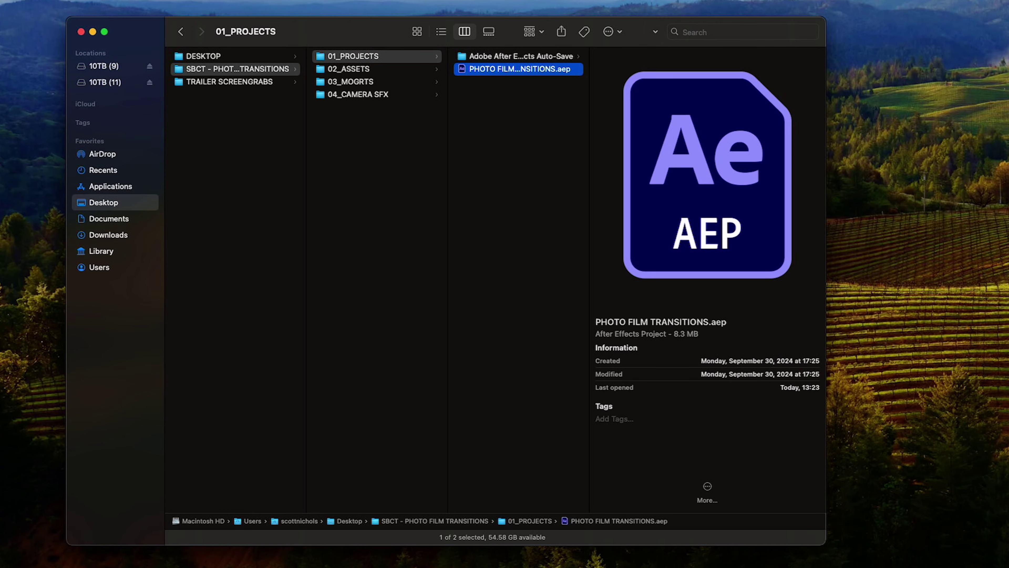
double_click(462, 69)
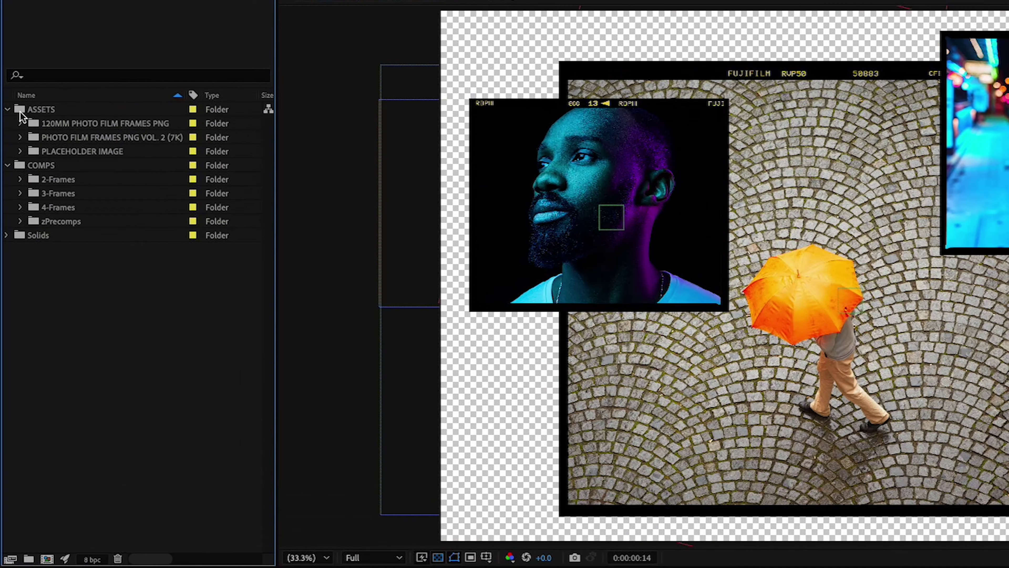
Expand COMPS with its 2-Frames, 3-Frames, 4-Frames and zPrecomps folders in the Project panel
click(25, 111)
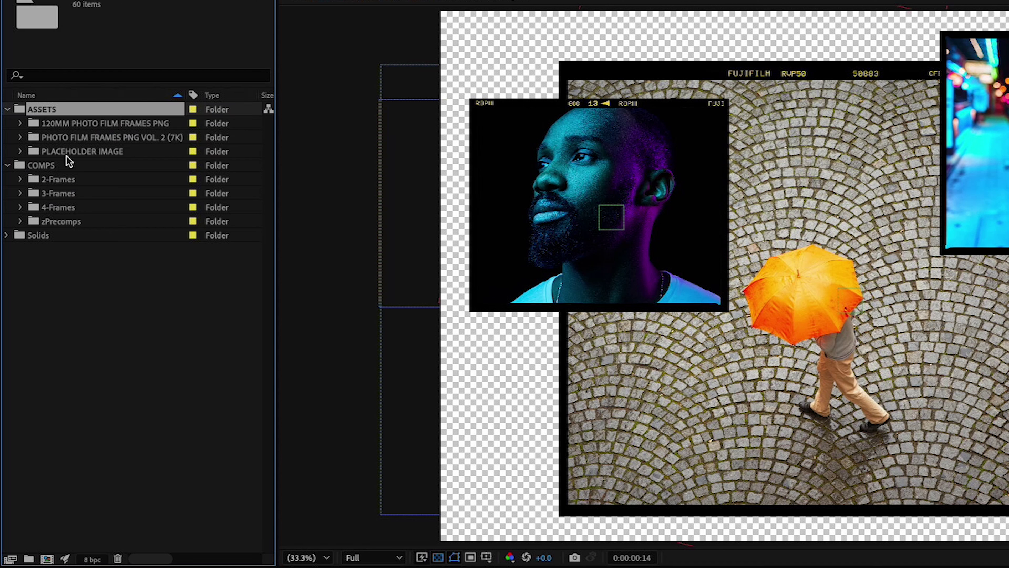
click(19, 167)
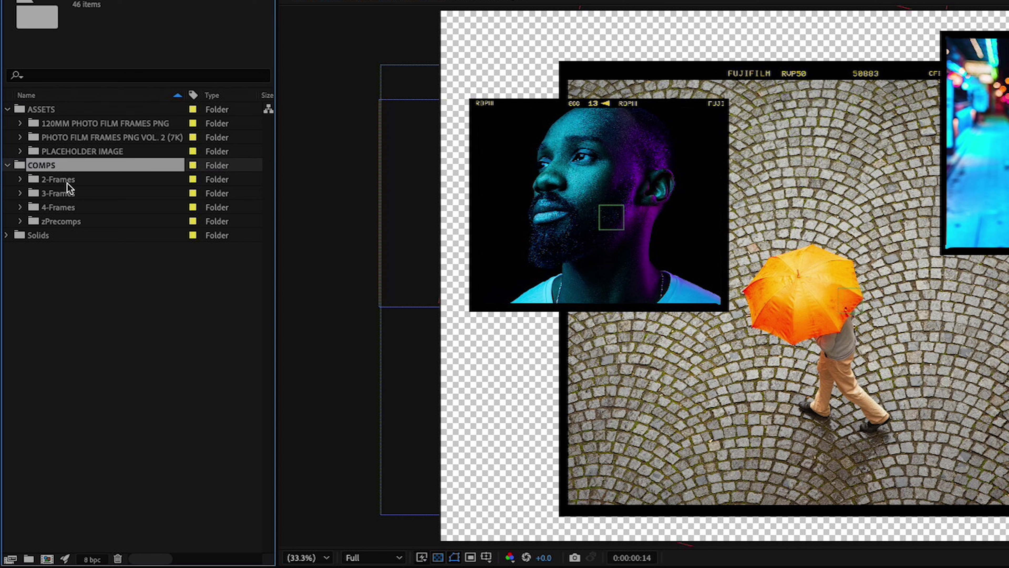
click(20, 179)
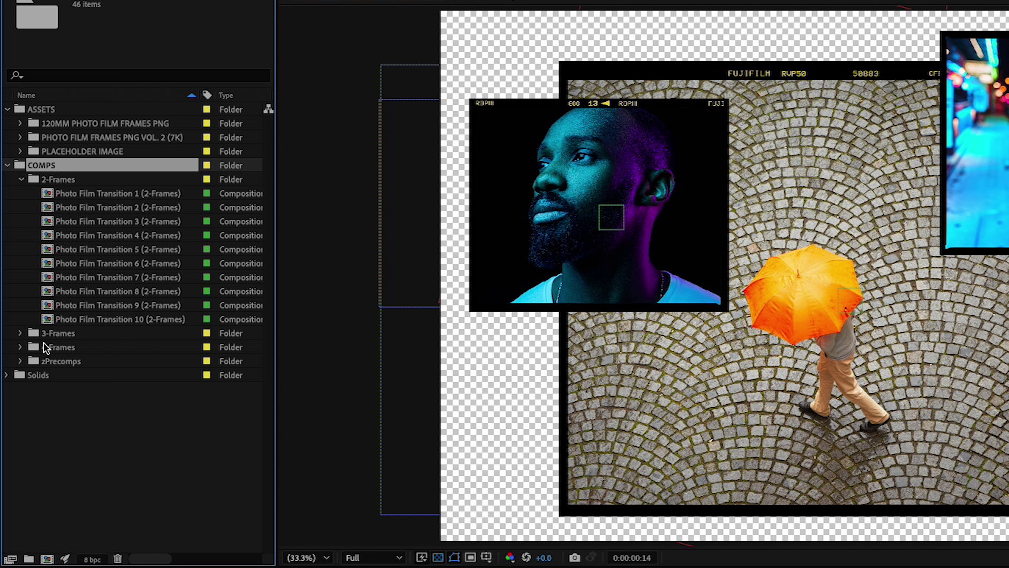
click(22, 333)
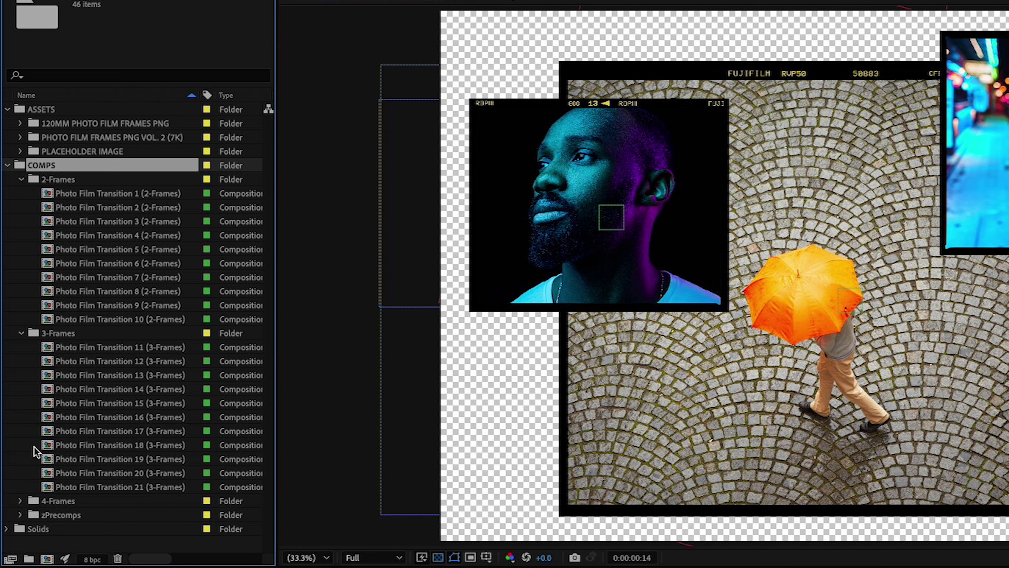
click(21, 500)
scroll(56, 428, down, 5)
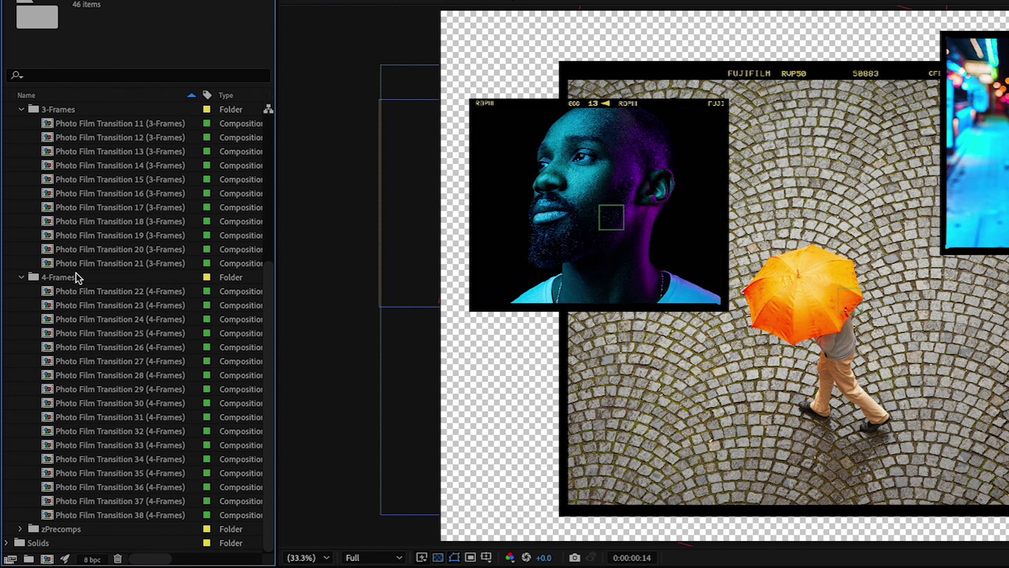
click(20, 529)
scroll(69, 477, down, 2)
click(69, 476)
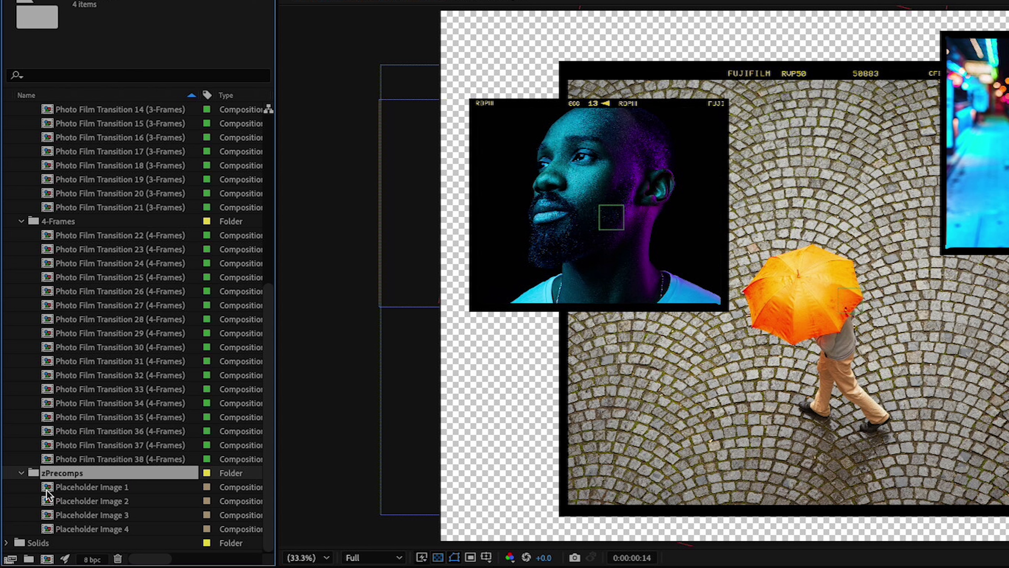
click(637, 453)
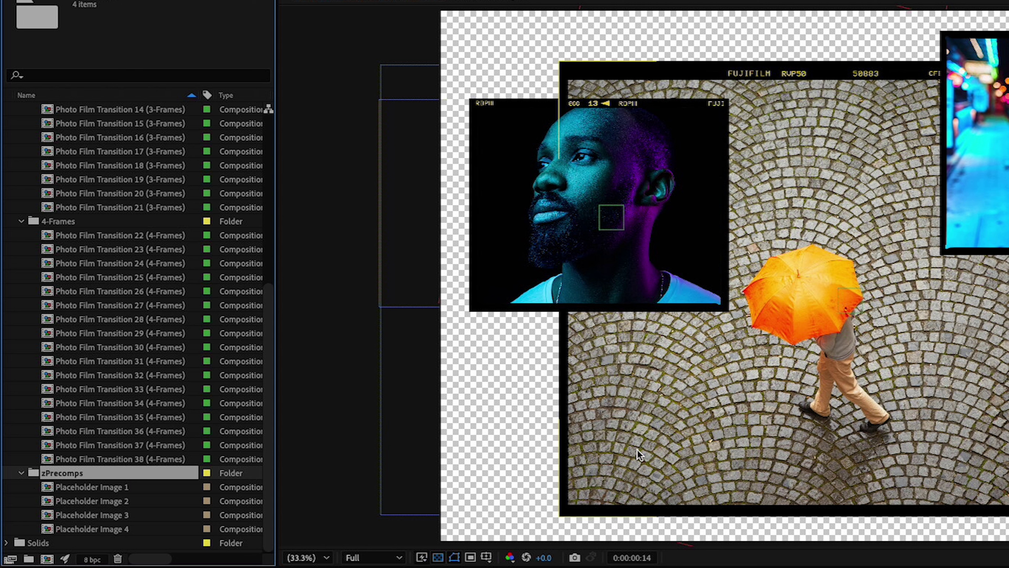
Collapse zPrecomps, 2-Frames and 3-Frames, leaving 4-Frames expanded
click(21, 473)
scroll(32, 433, up, 7)
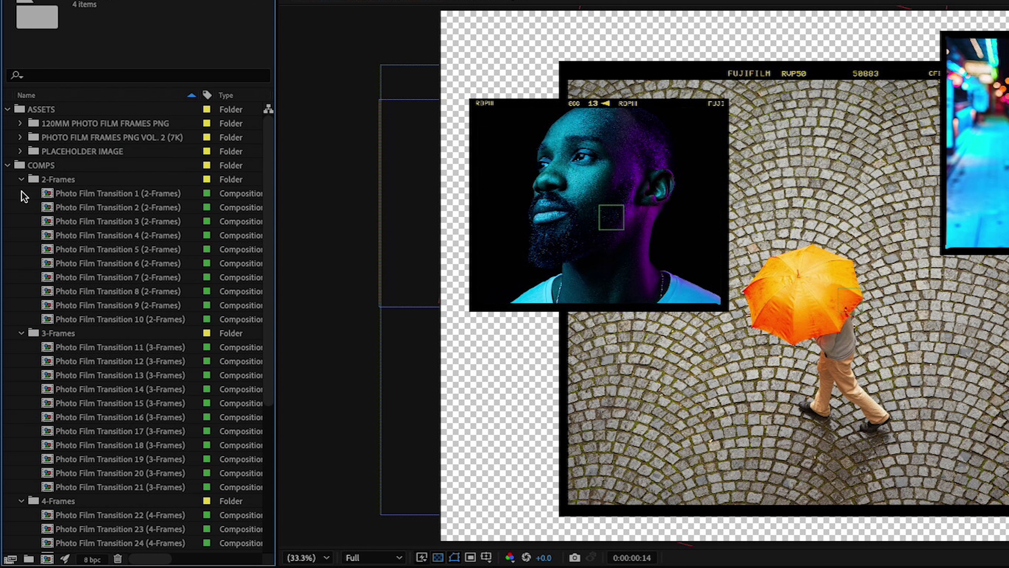
click(21, 180)
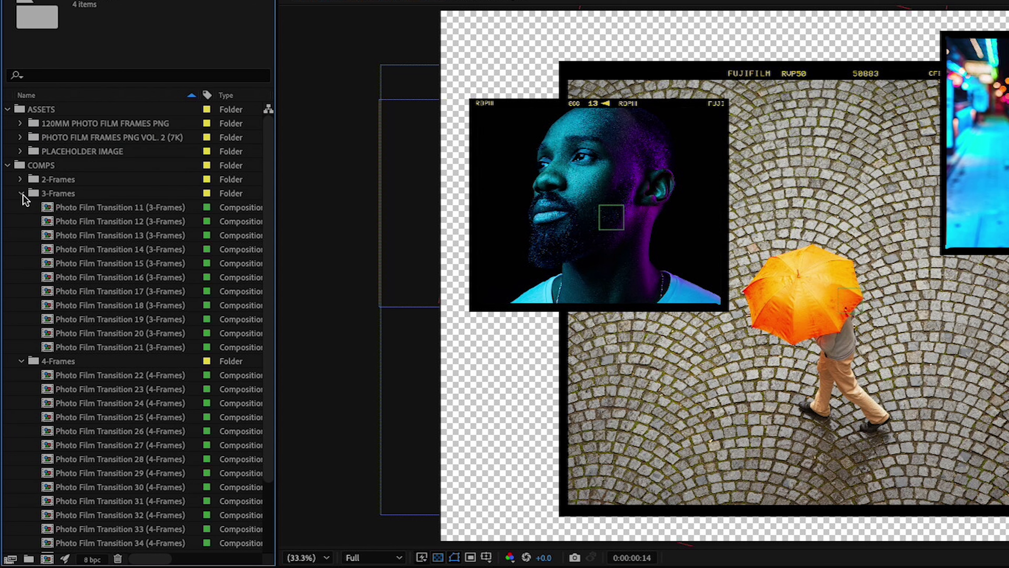
click(21, 194)
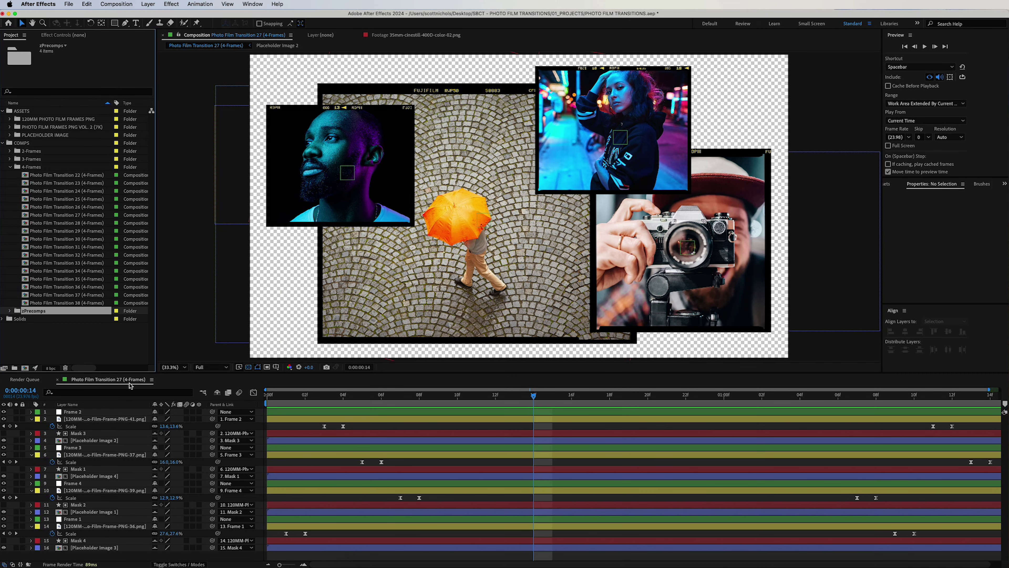
Preview Photo Film Transition 27 (4-Frames) from its first frame, stopping at frame 13
key(Home)
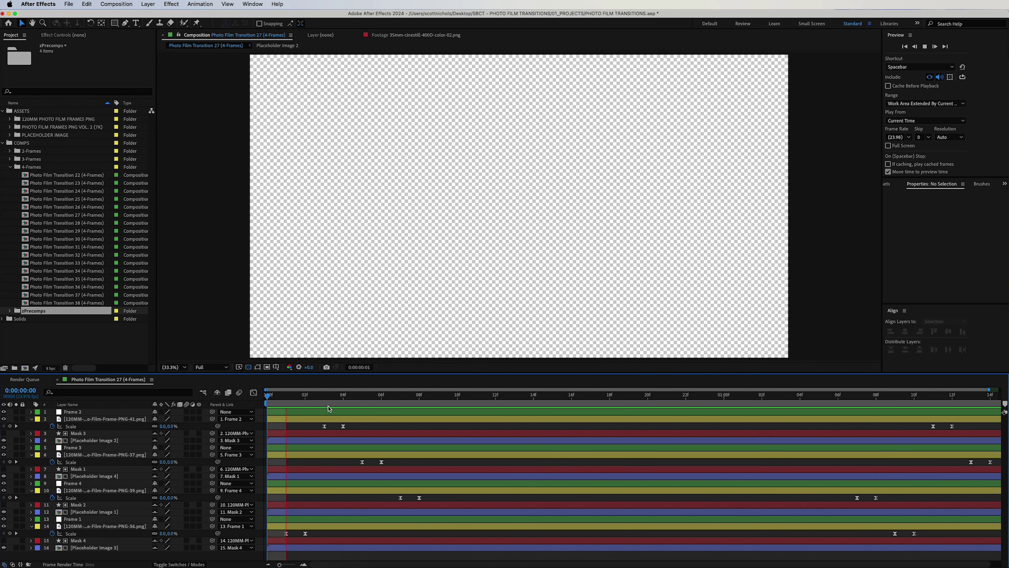
key(space)
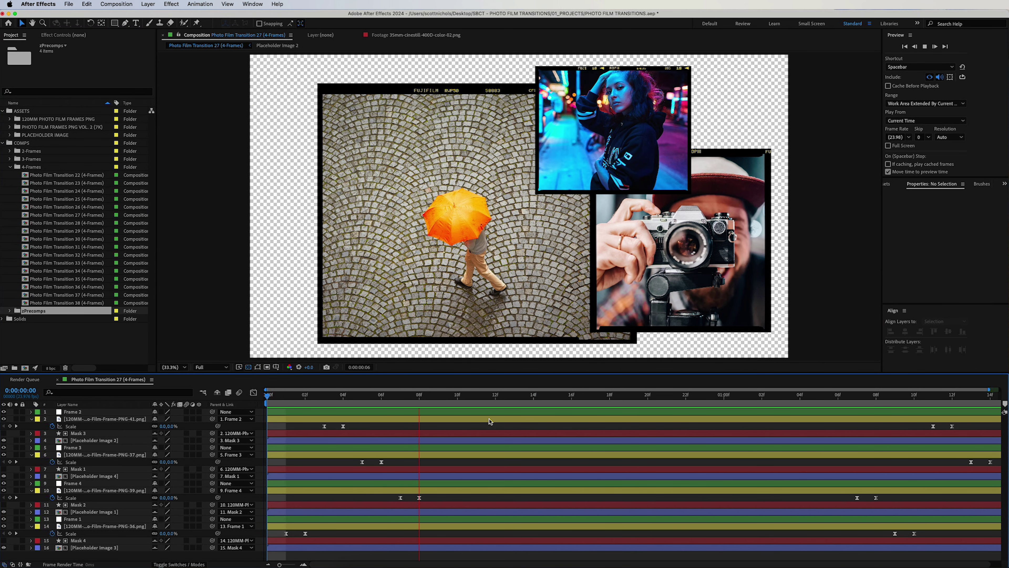
key(space)
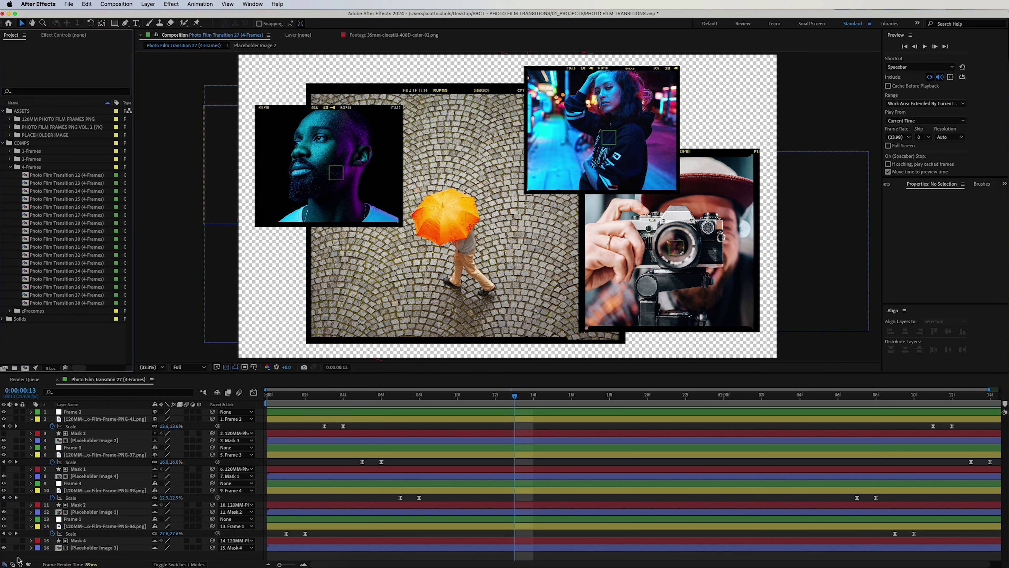
click(12, 112)
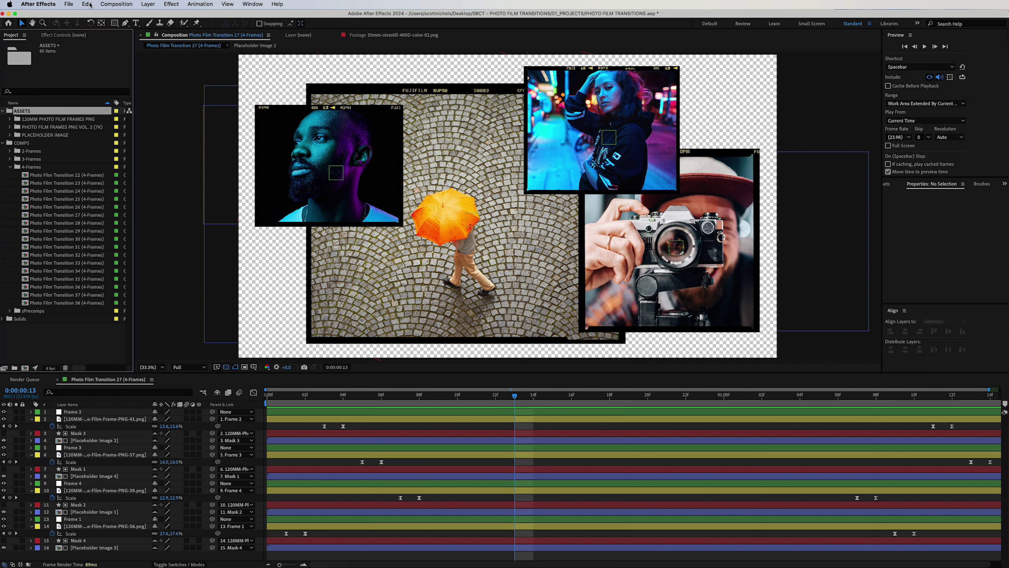
Import the TRAILER SCREENGRABS folder from the Desktop into the project
click(69, 4)
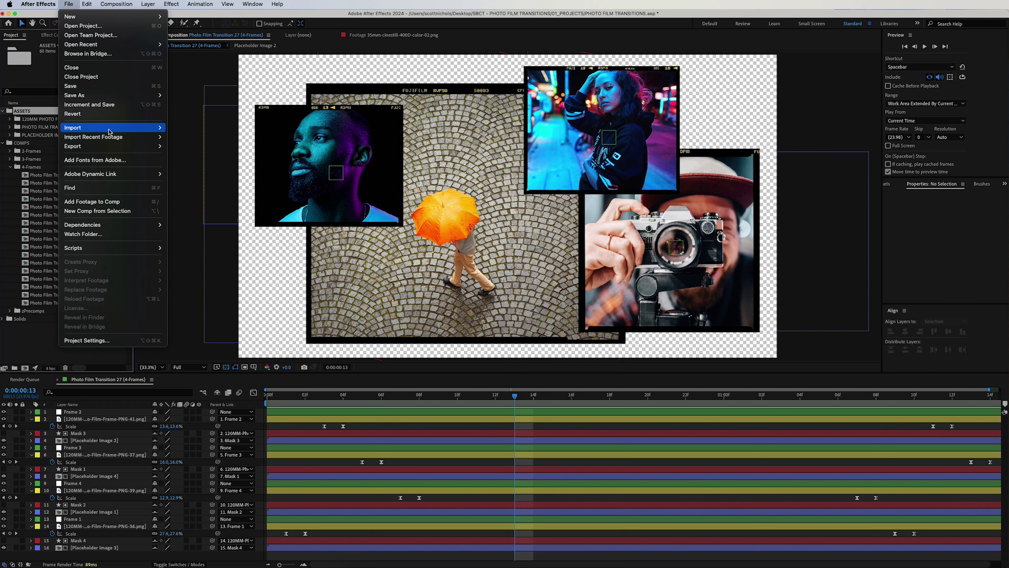
click(178, 128)
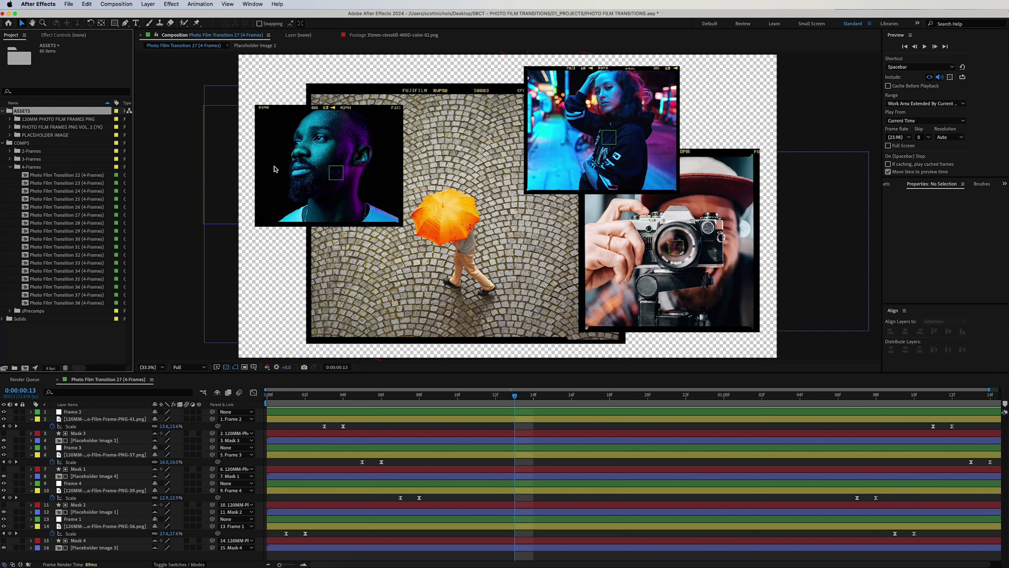
click(532, 185)
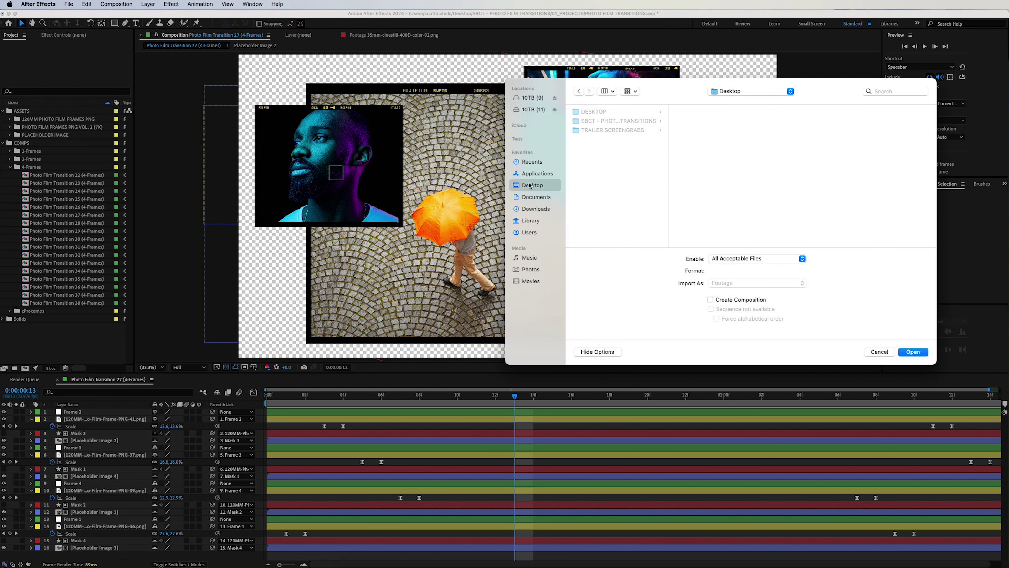
click(606, 130)
key(Return)
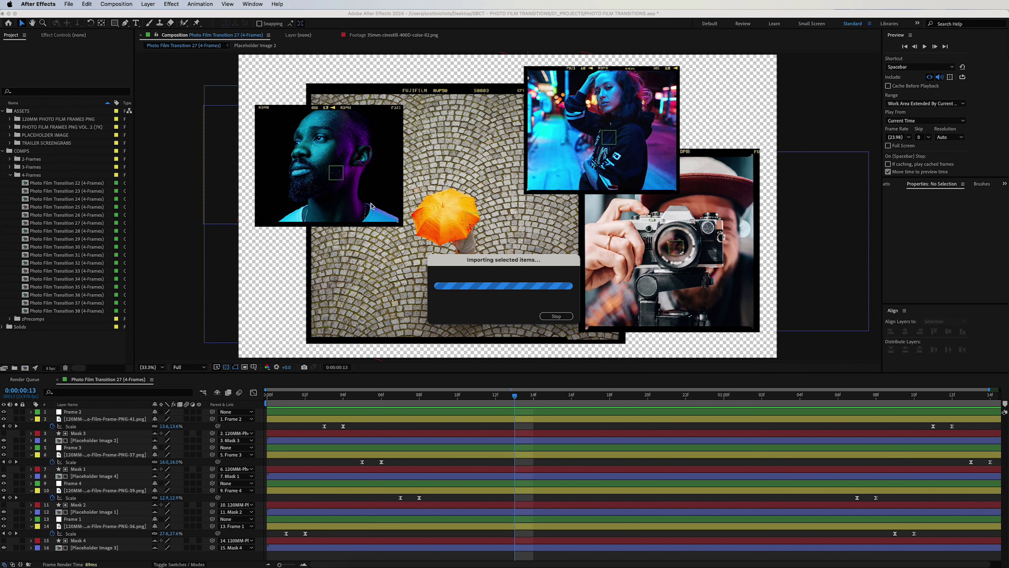
Check the imported screengrab folder and open the Placeholder Image 2 precomp
click(9, 143)
click(9, 143)
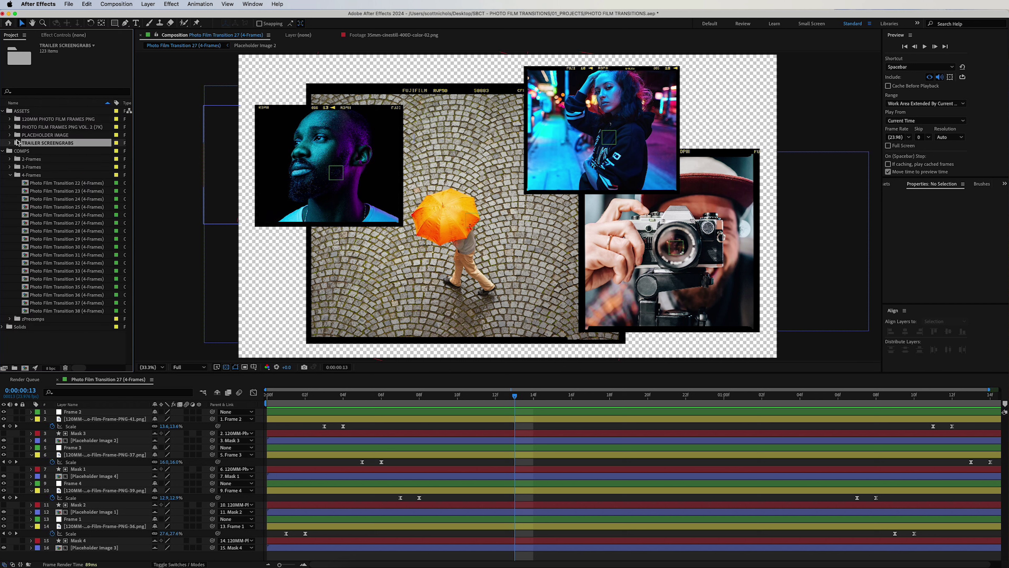
double_click(60, 440)
Put screengrab 01 atop Placeholder Image 2 and screengrab-02 atop Placeholder Image 4
click(10, 143)
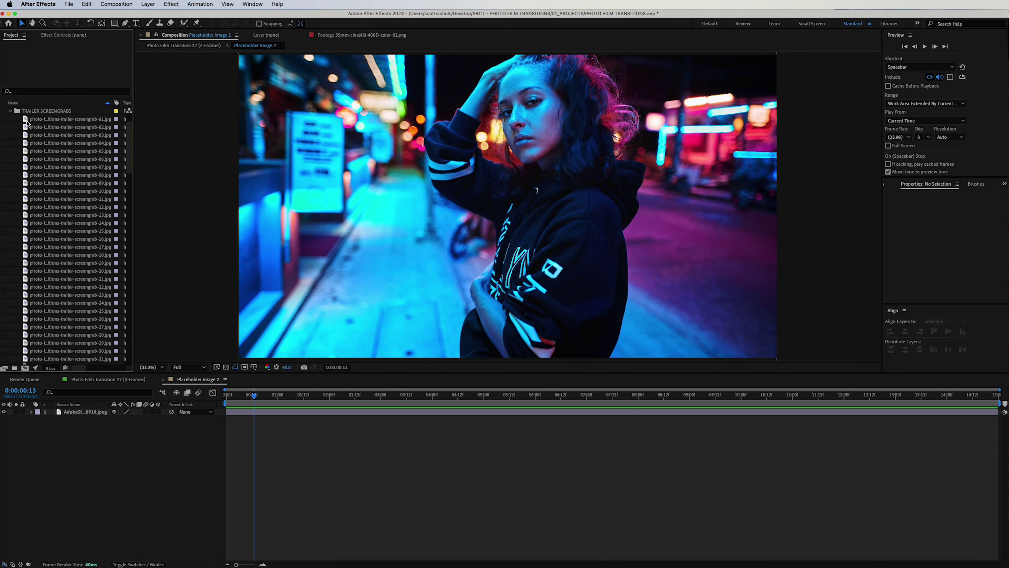
drag(28, 121, 134, 412)
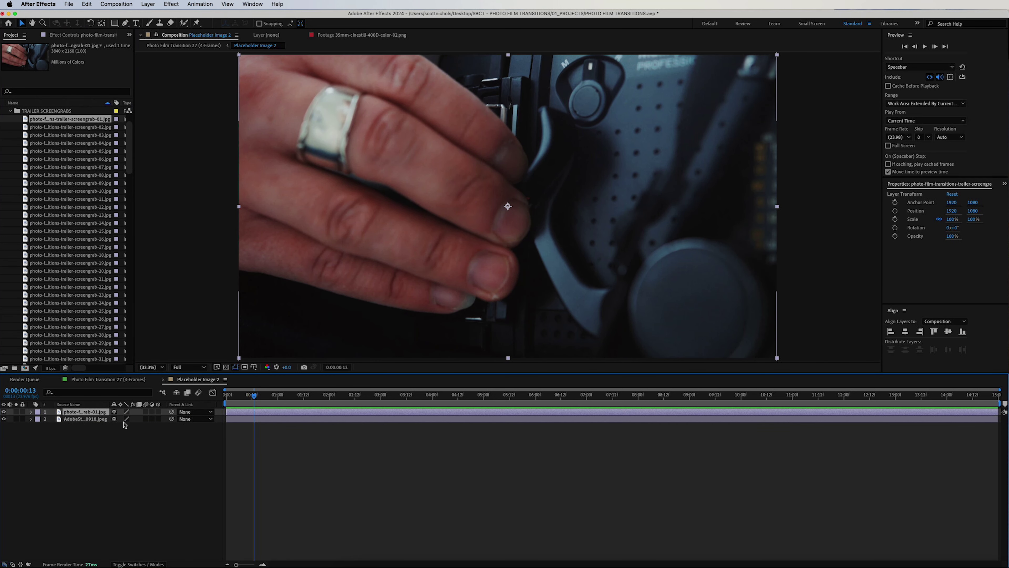
drag(254, 395, 523, 434)
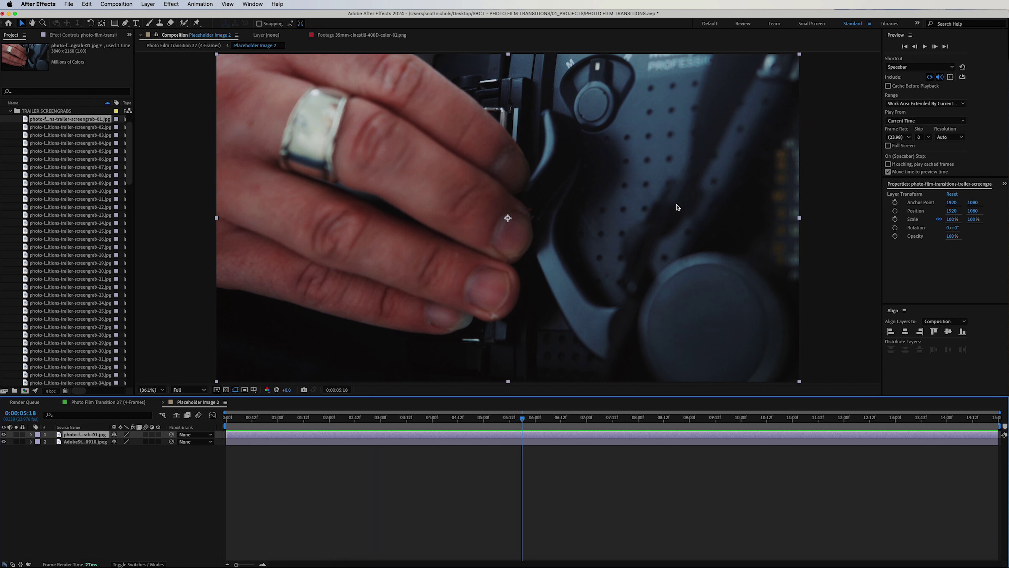
click(110, 403)
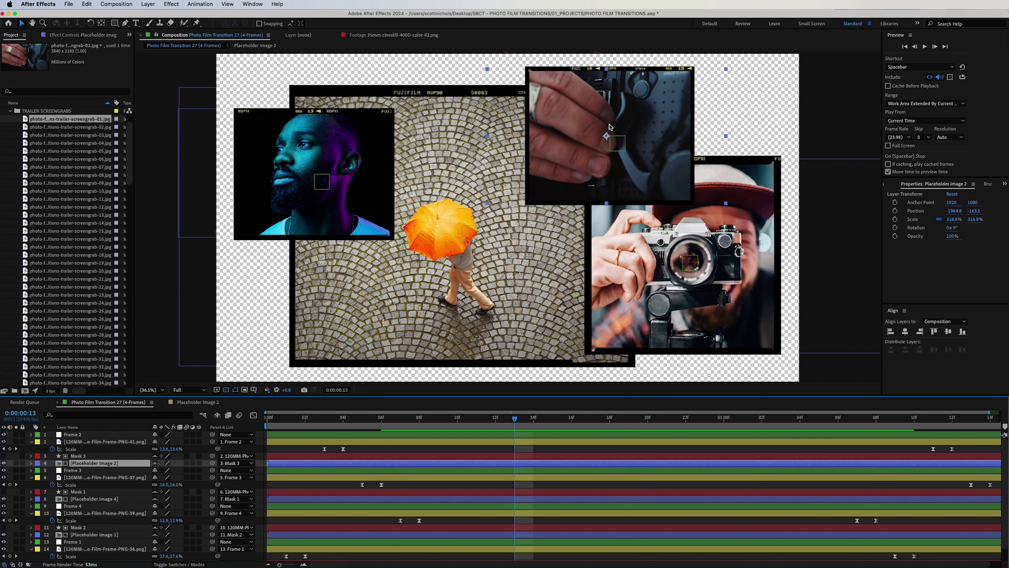
double_click(60, 499)
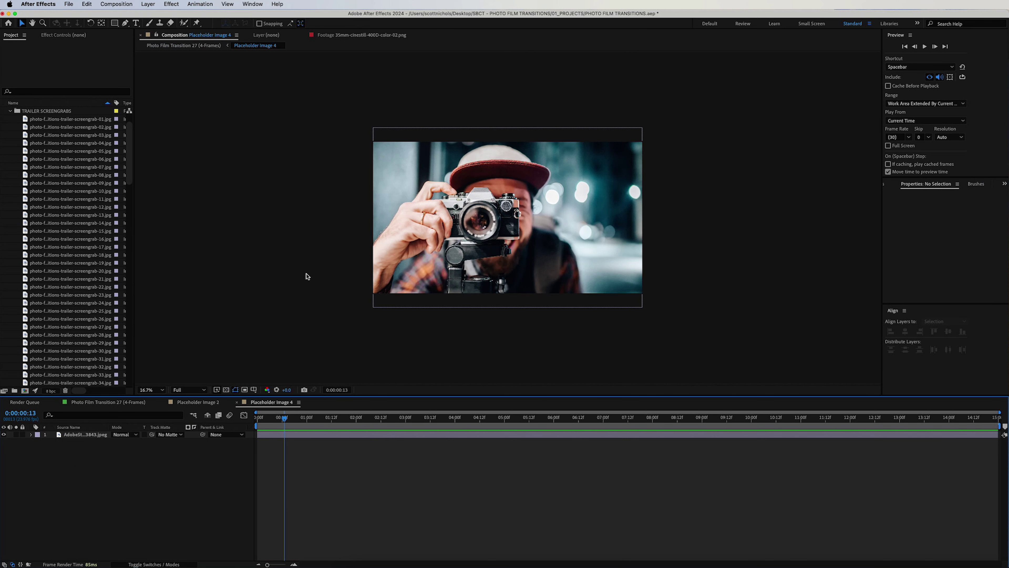
drag(25, 130, 84, 434)
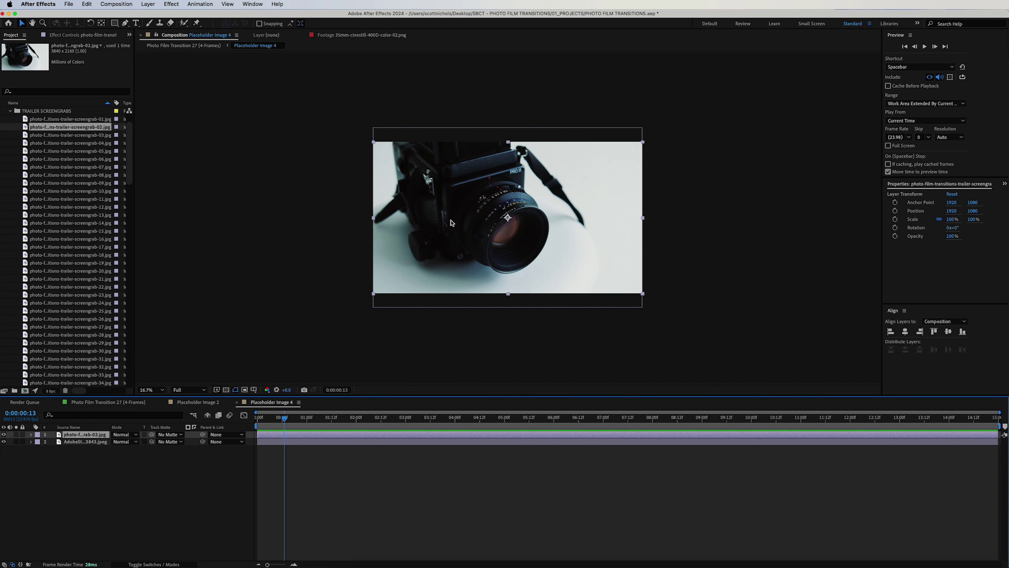
click(107, 403)
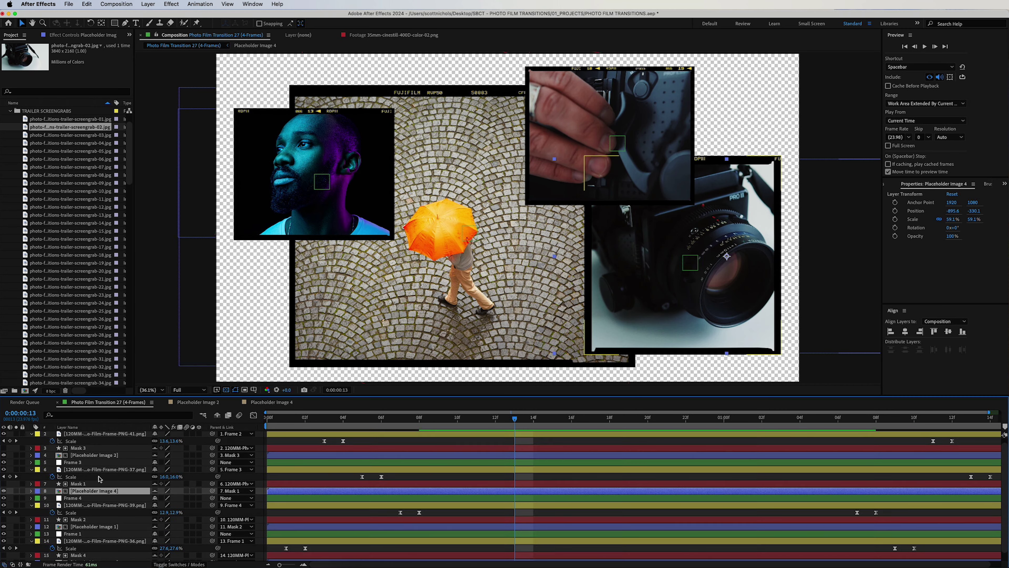
Put screengrab-05 atop Placeholder Image 1 and screengrab-07 atop Placeholder Image 3, then preview
double_click(84, 520)
click(26, 151)
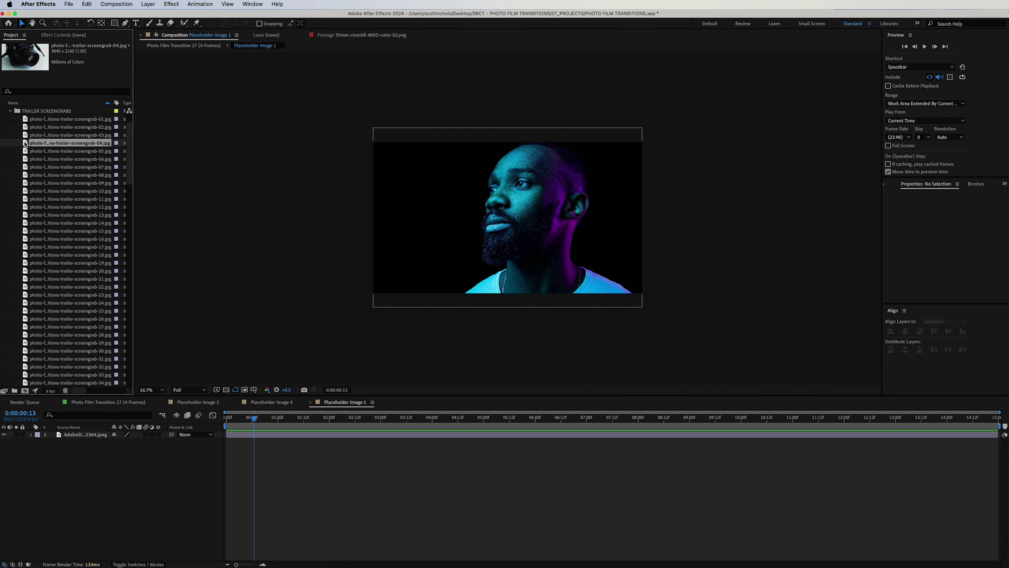
drag(25, 153, 82, 434)
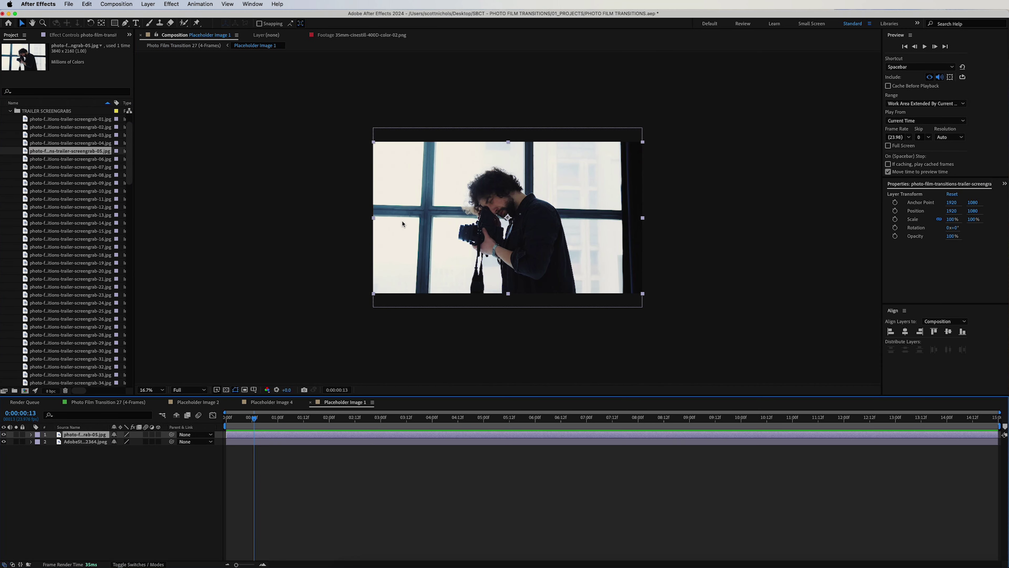
click(141, 401)
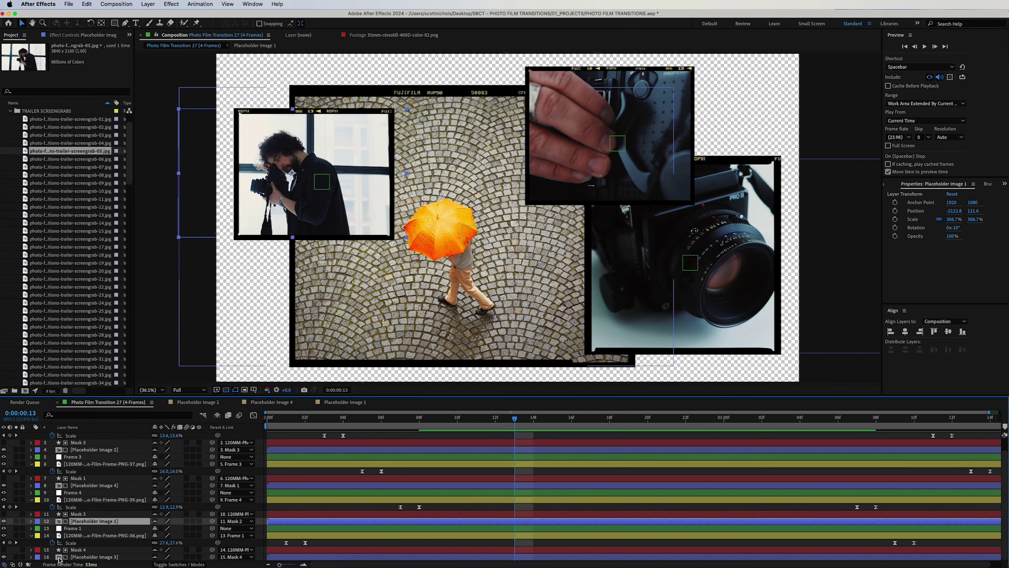
double_click(63, 557)
click(27, 153)
click(26, 167)
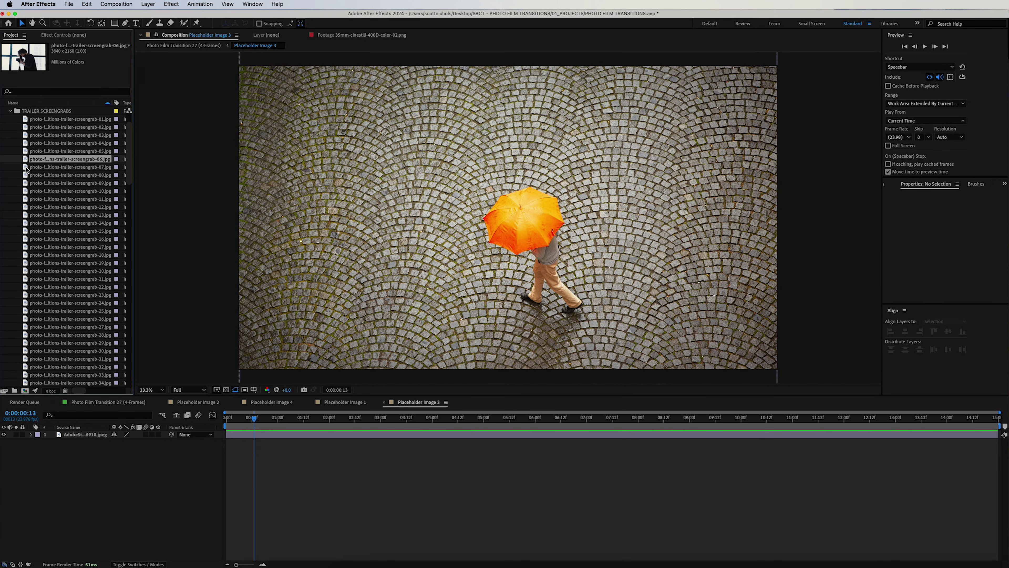
drag(54, 340, 83, 435)
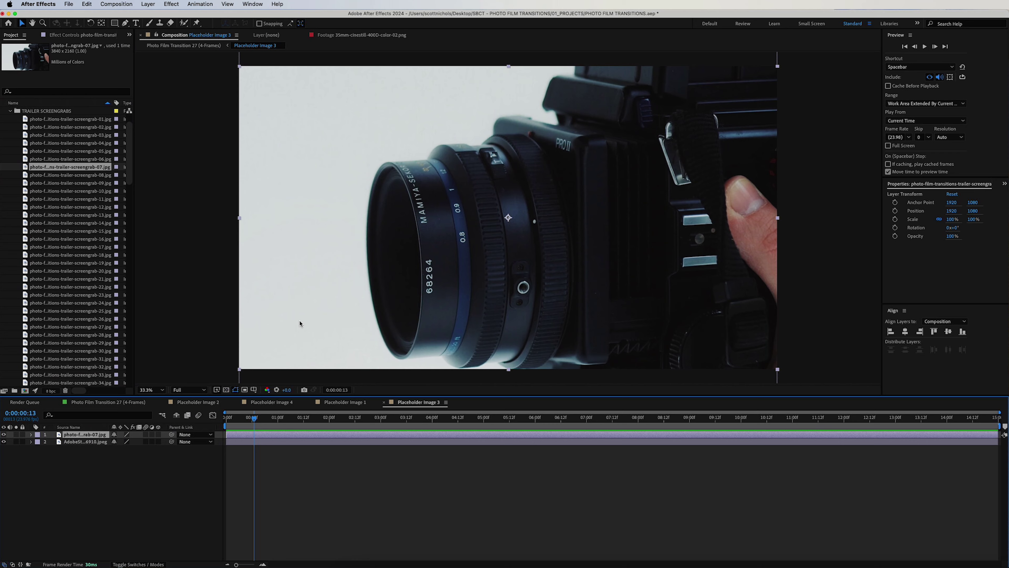
click(97, 402)
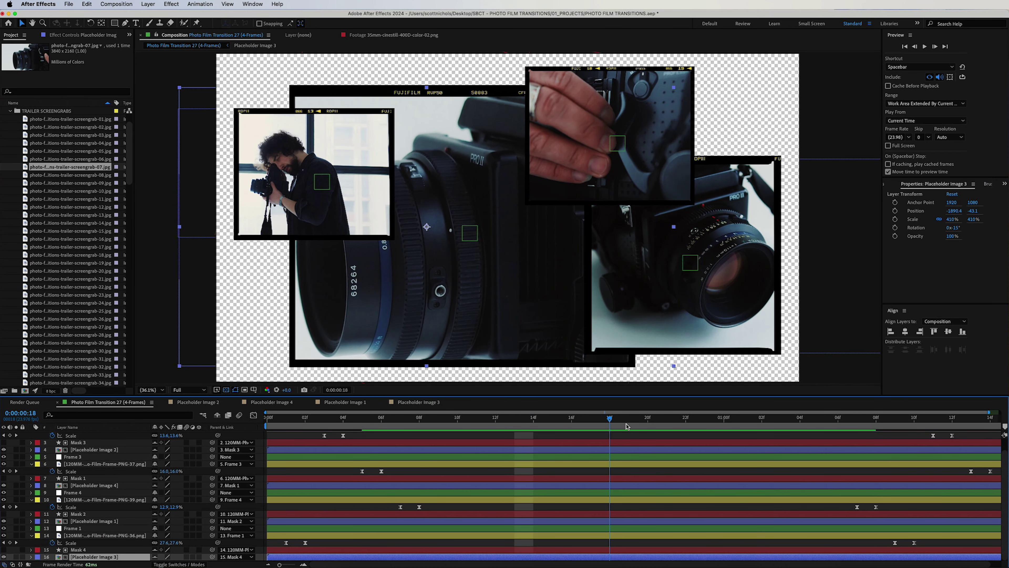
key(space)
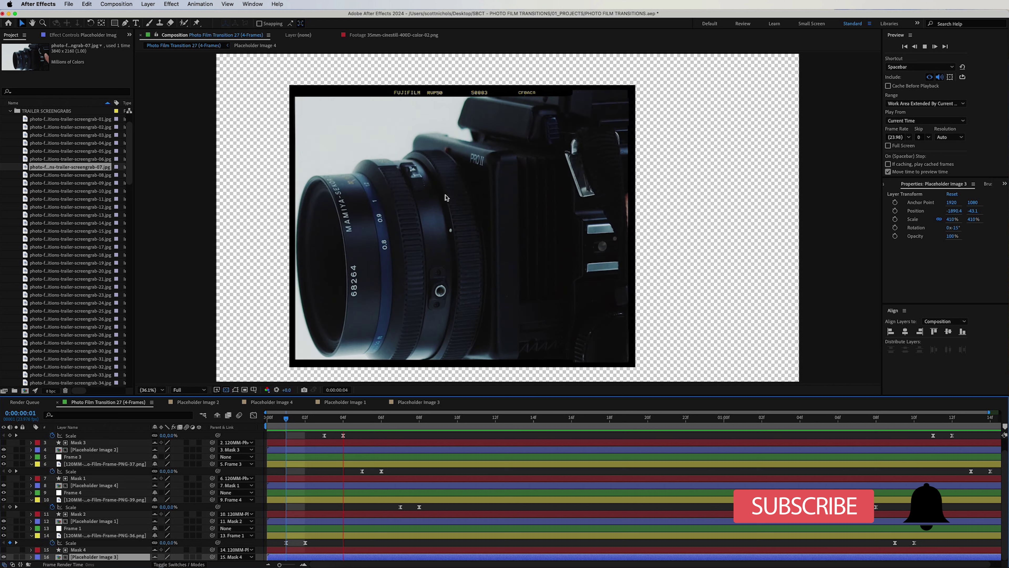
key(space)
scroll(479, 435, up, 2)
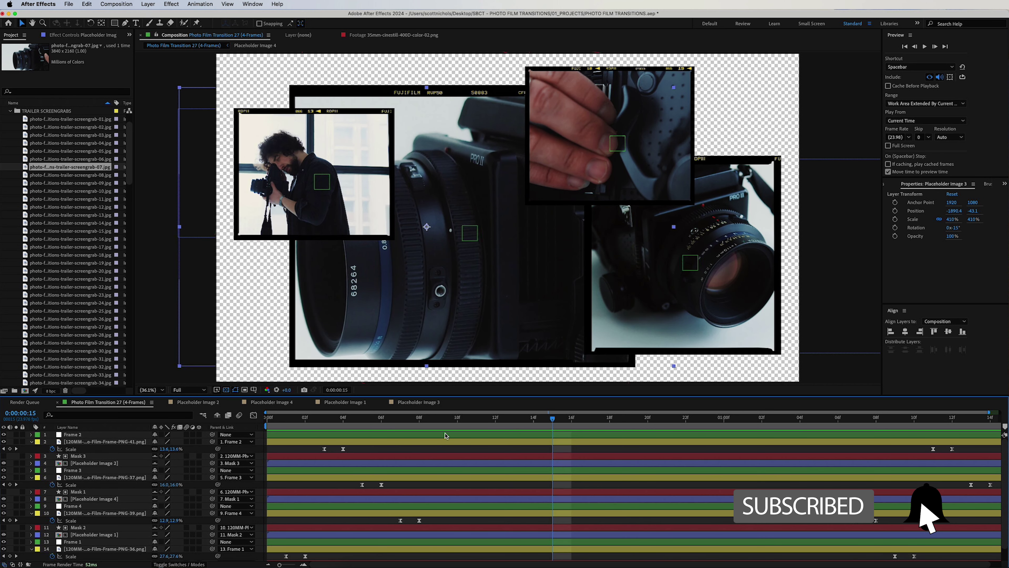
key(comma)
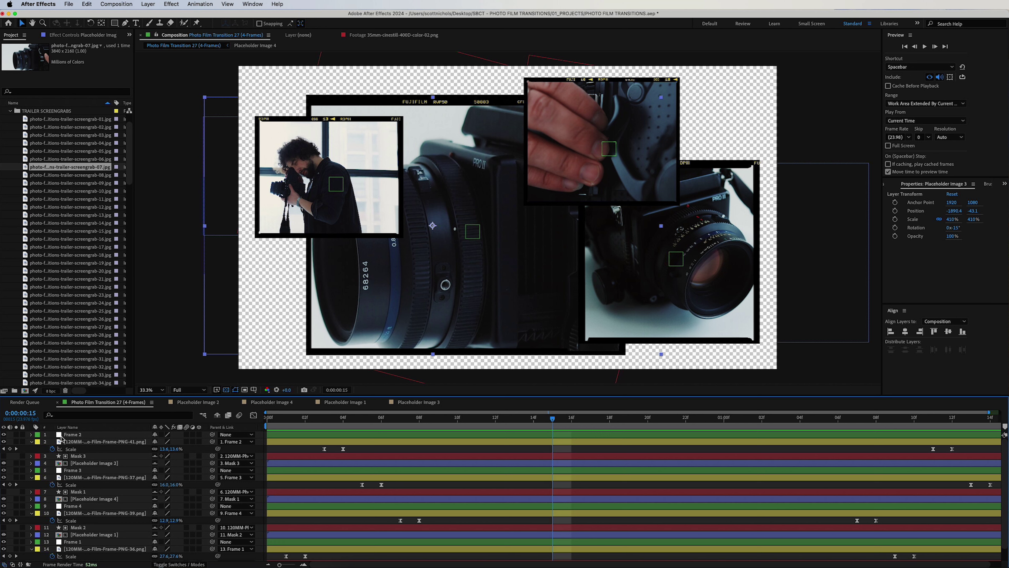
click(72, 434)
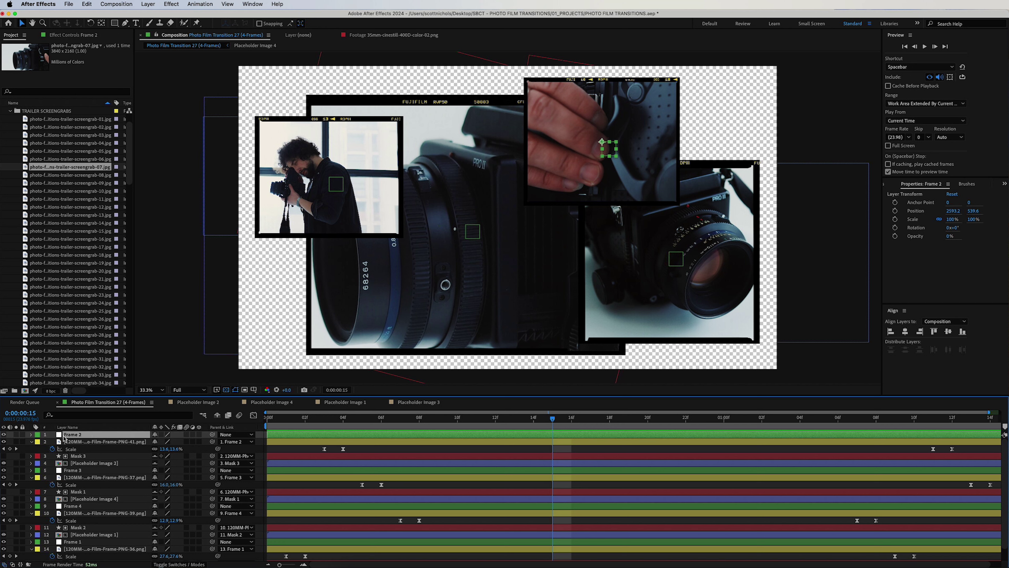
mouse_move(603, 144)
mouse_down()
mouse_move(585, 151)
mouse_move(629, 153)
mouse_move(603, 144)
mouse_up()
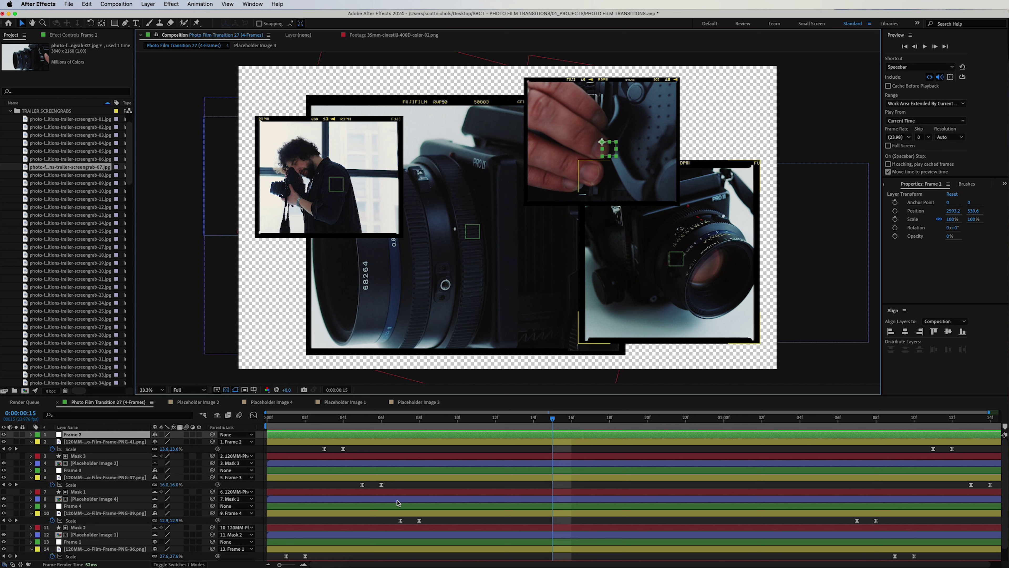
click(672, 262)
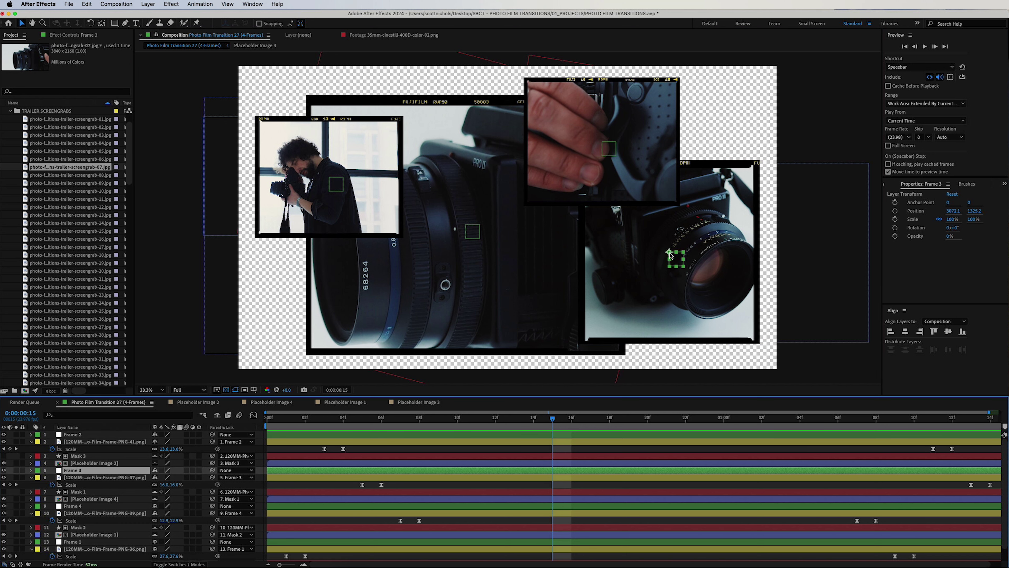
drag(671, 254, 688, 266)
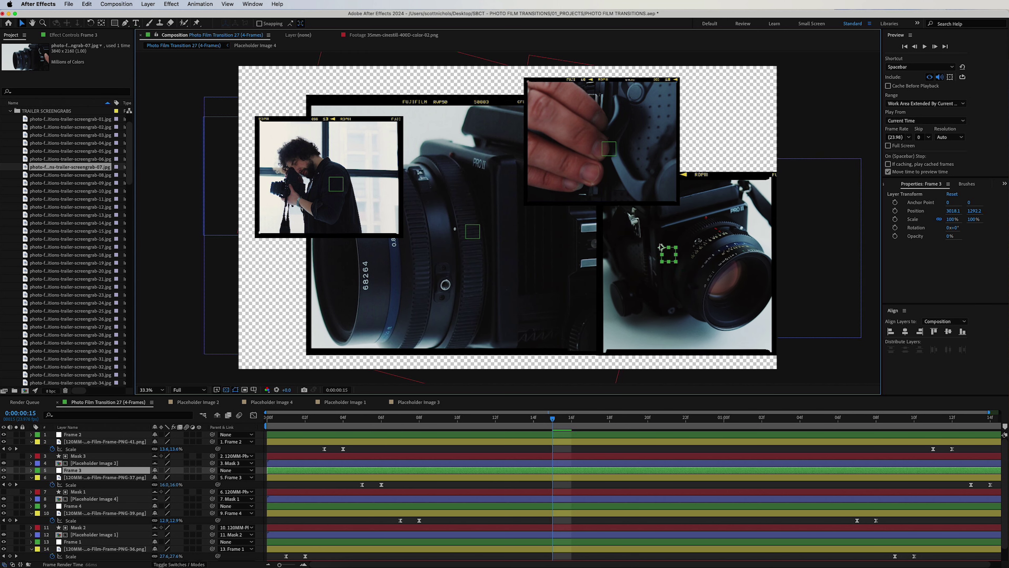
drag(564, 427, 603, 429)
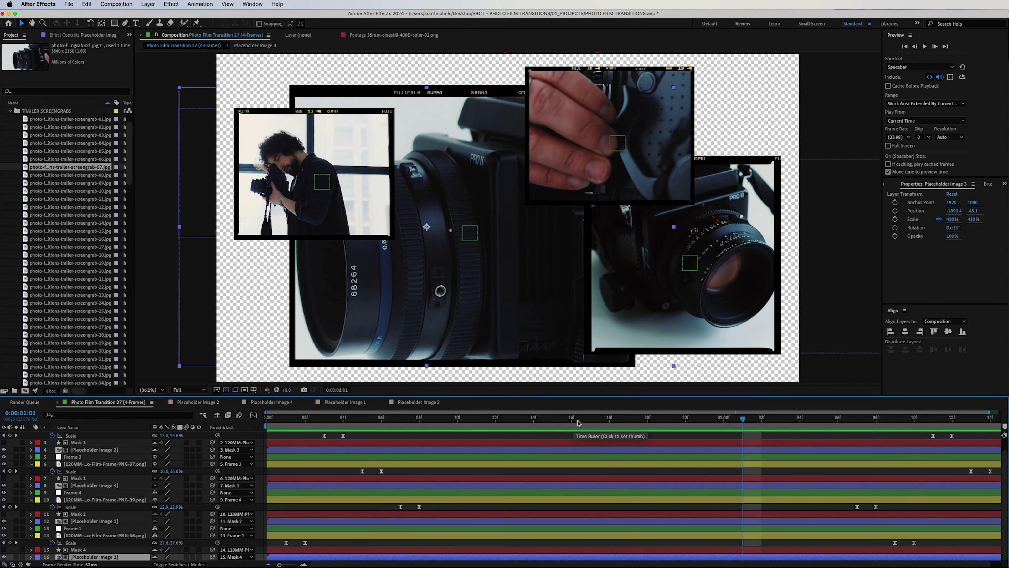
Add Photo Film Transition 27 (4-Frames) to the Render Queue with Best Settings
click(68, 3)
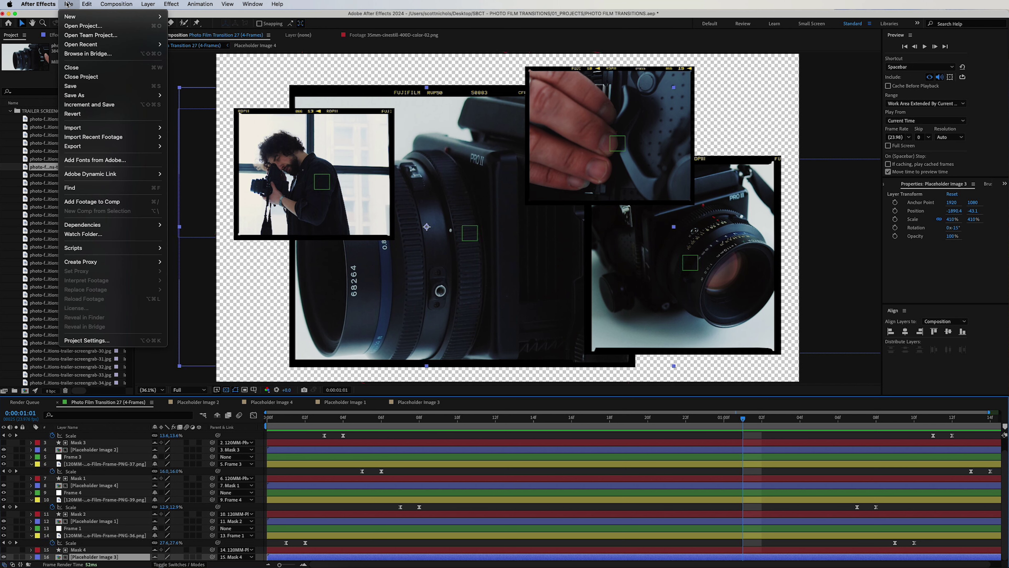
mouse_move(95, 146)
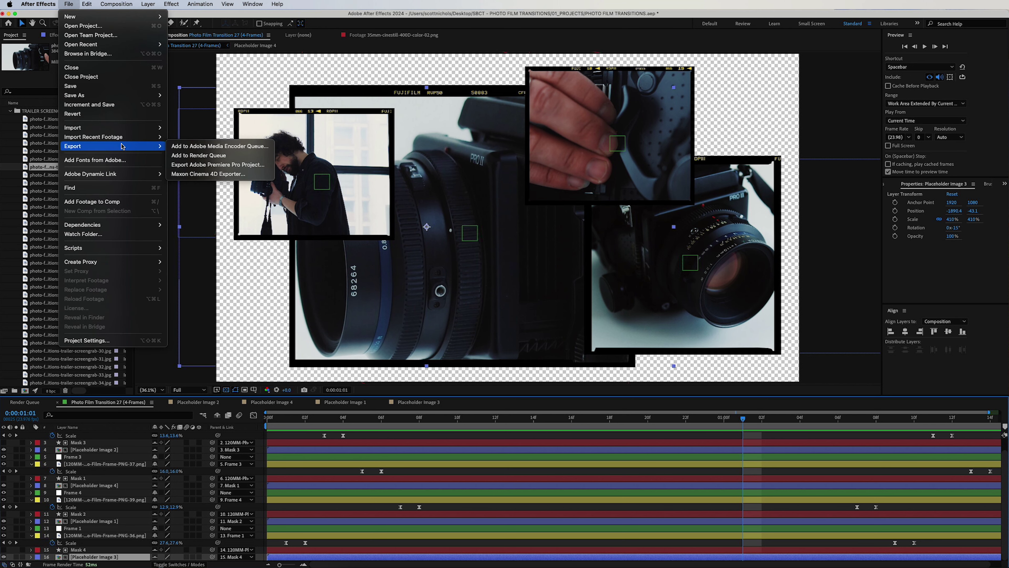
click(187, 156)
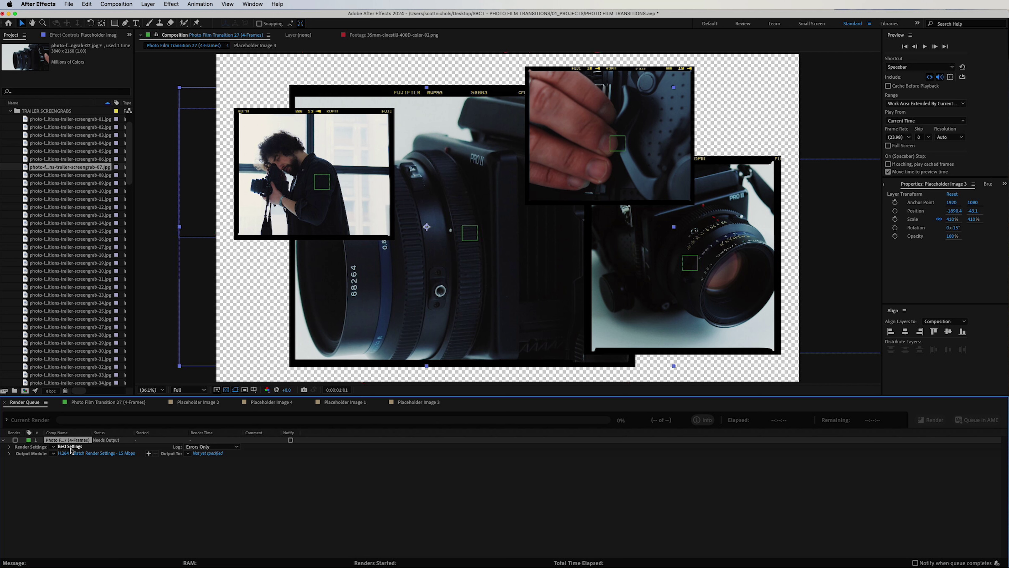
click(70, 447)
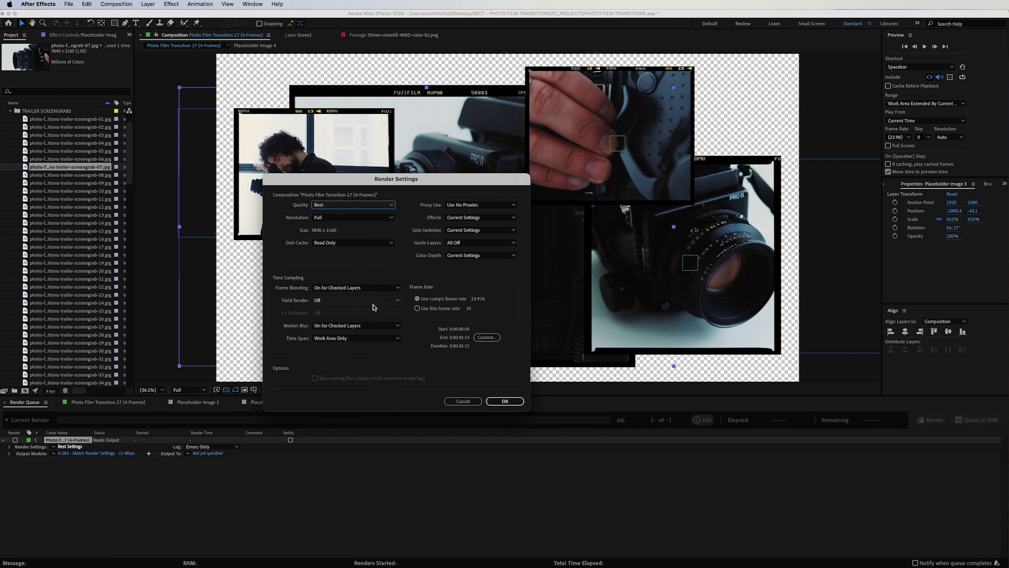
click(504, 400)
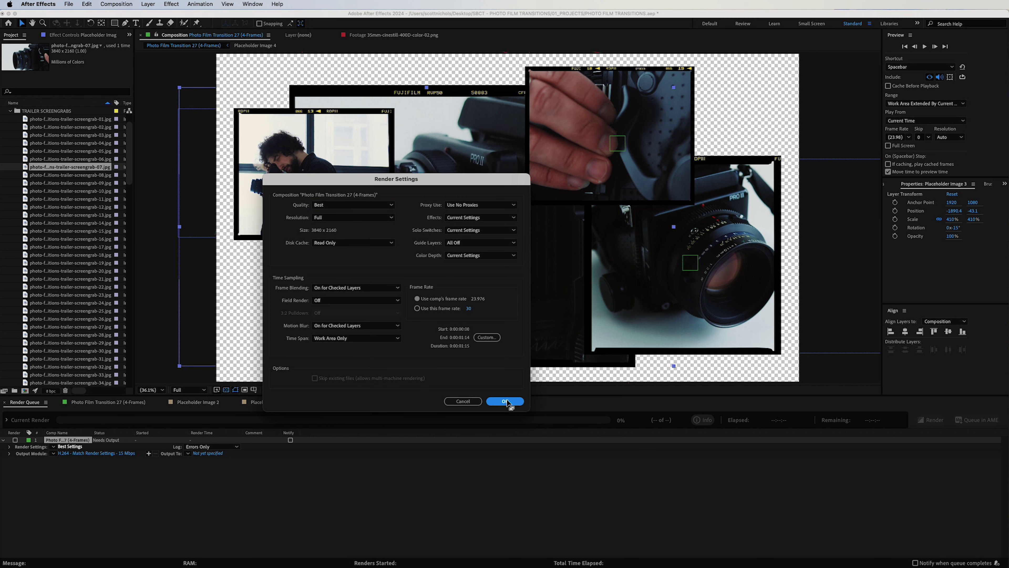
In the Output Module, turn audio output off and set the format to QuickTime
click(80, 454)
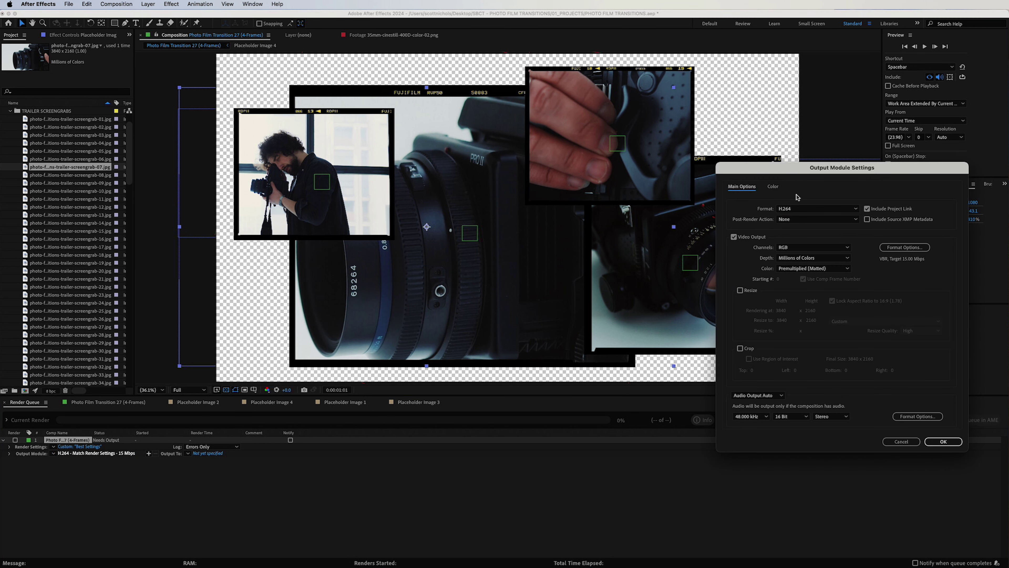
drag(792, 170, 476, 159)
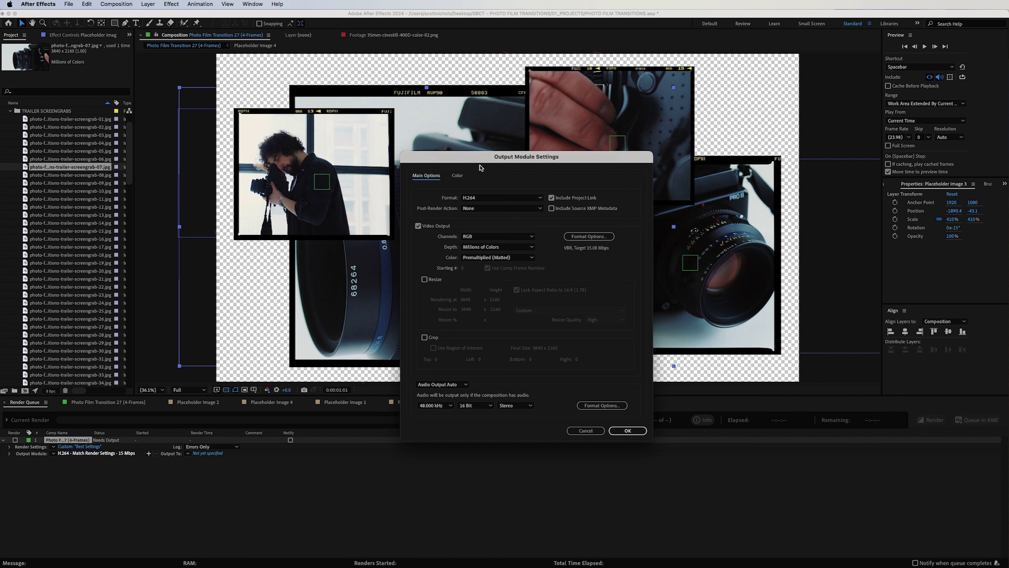
click(439, 387)
click(440, 415)
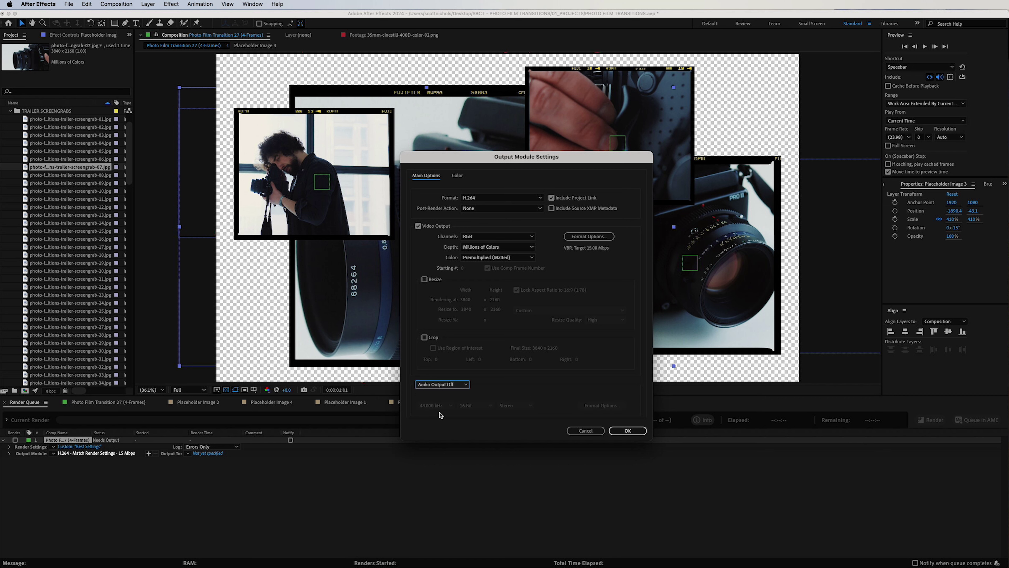
click(484, 199)
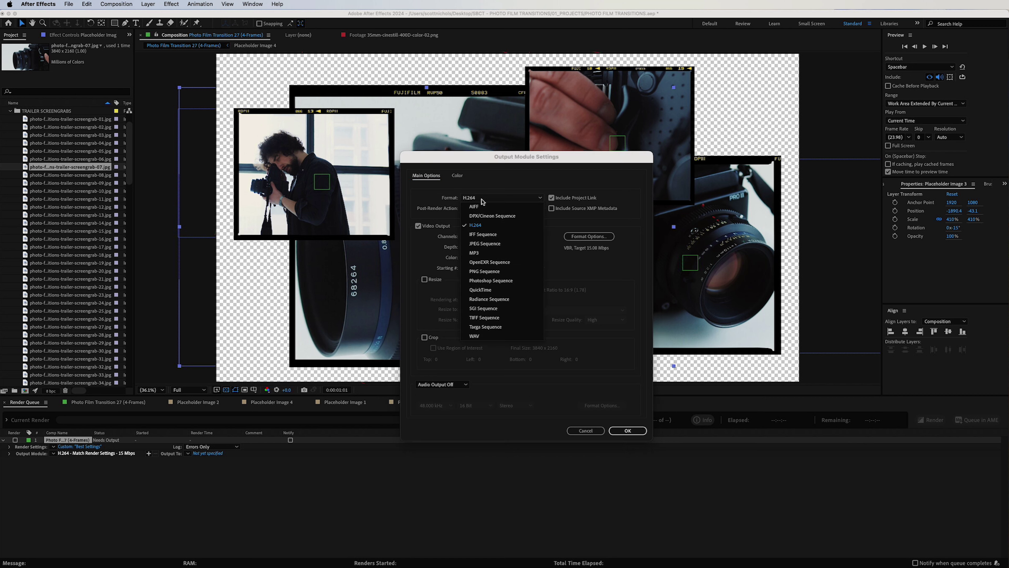
click(481, 291)
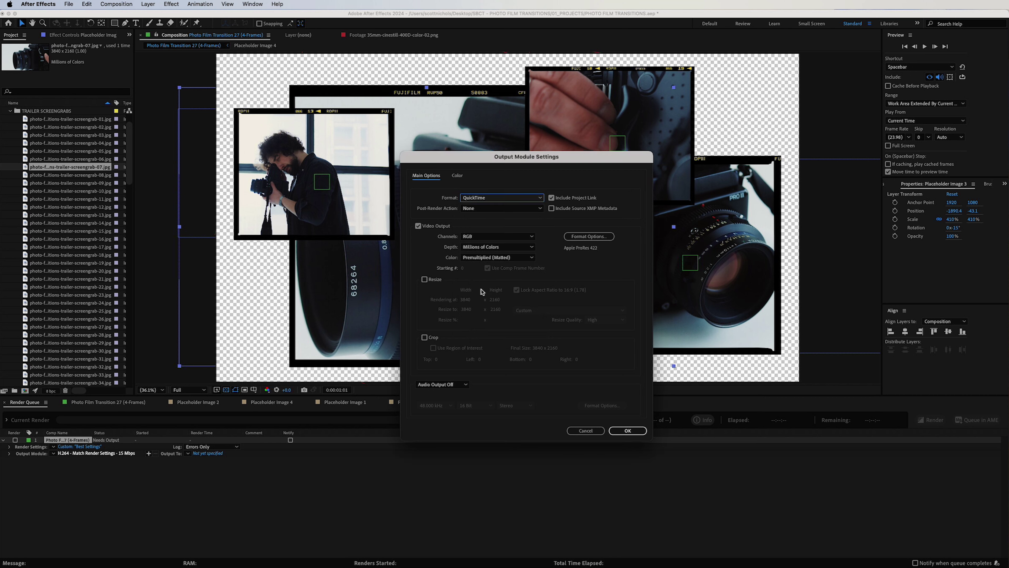
Set the QuickTime codec to Apple ProRes 4444 with RGB + Alpha channels
click(588, 236)
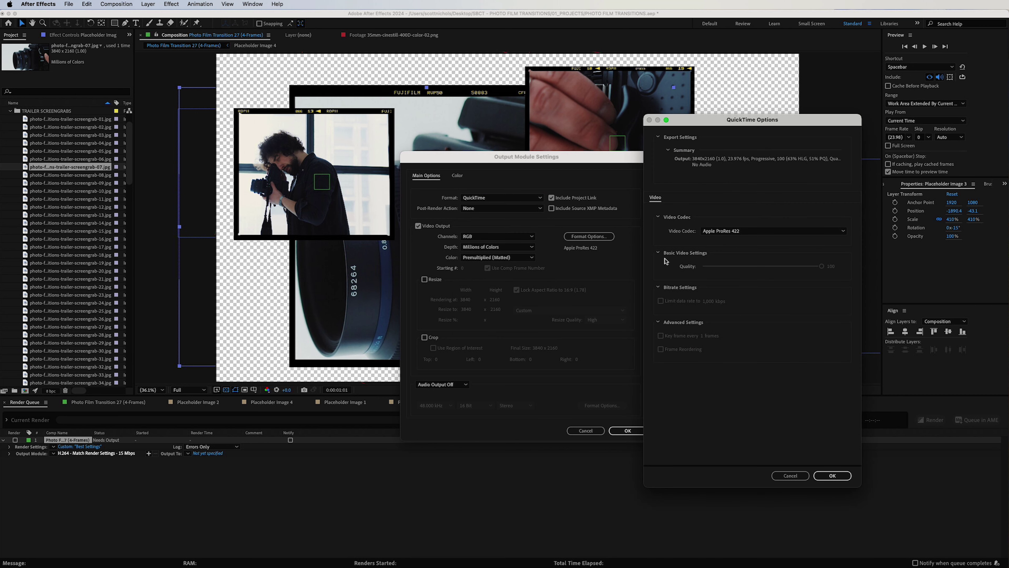
click(729, 232)
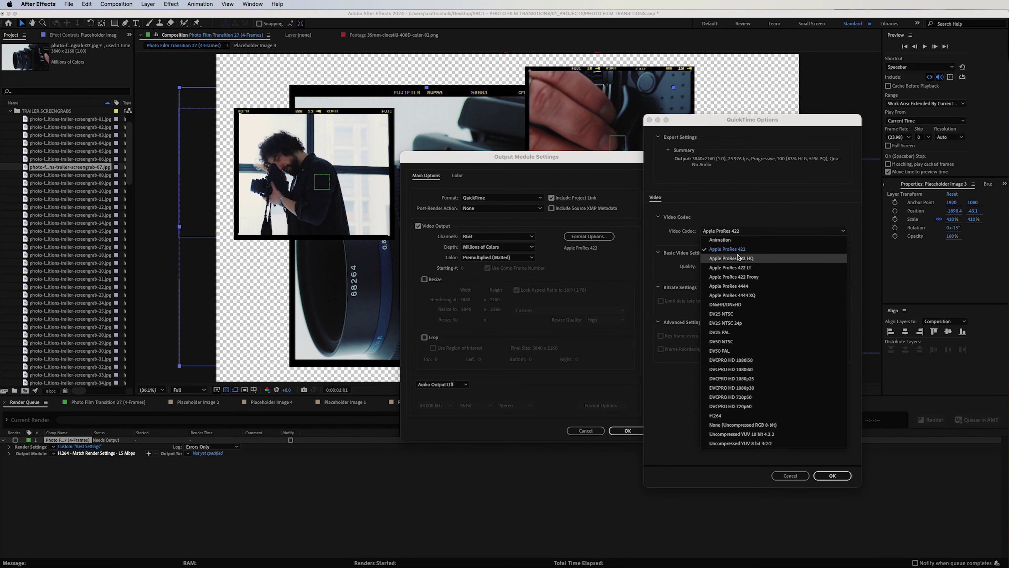
click(730, 286)
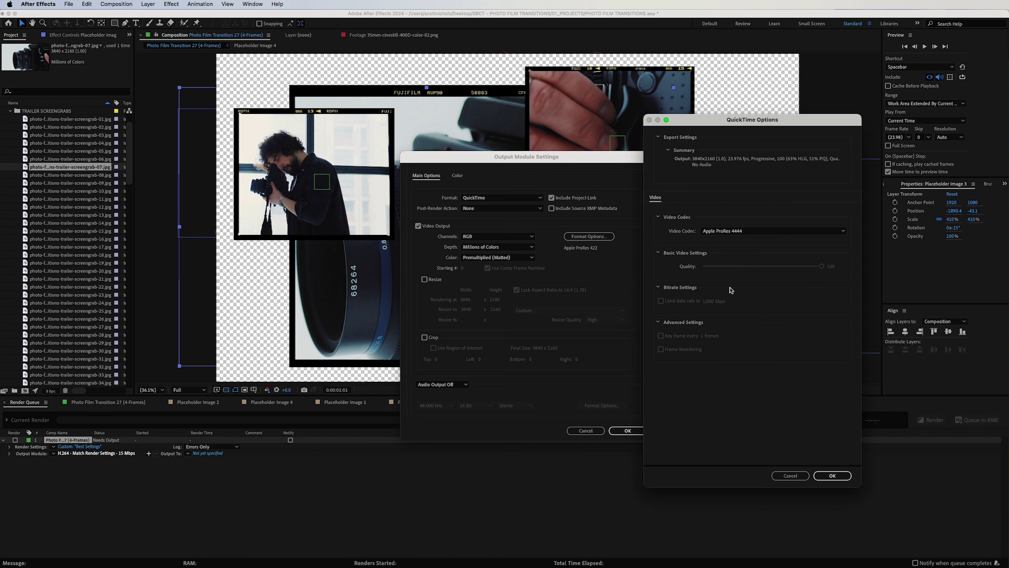
click(832, 476)
click(469, 238)
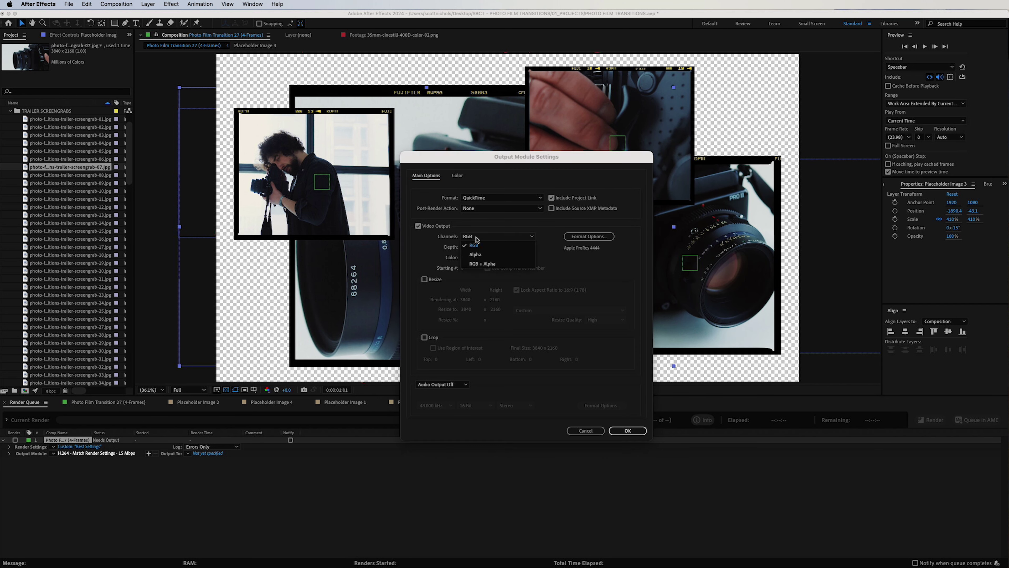
click(475, 264)
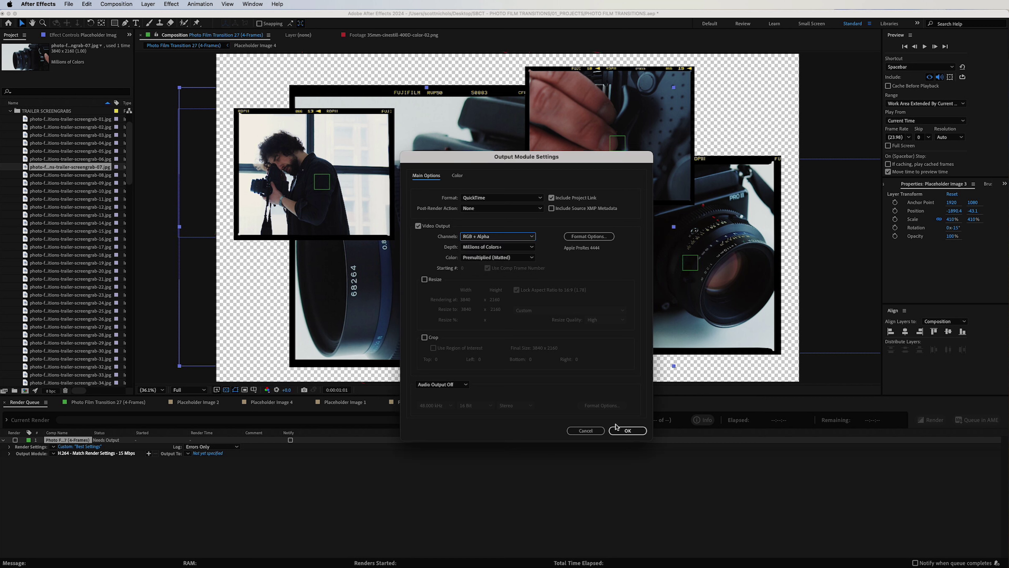
click(626, 431)
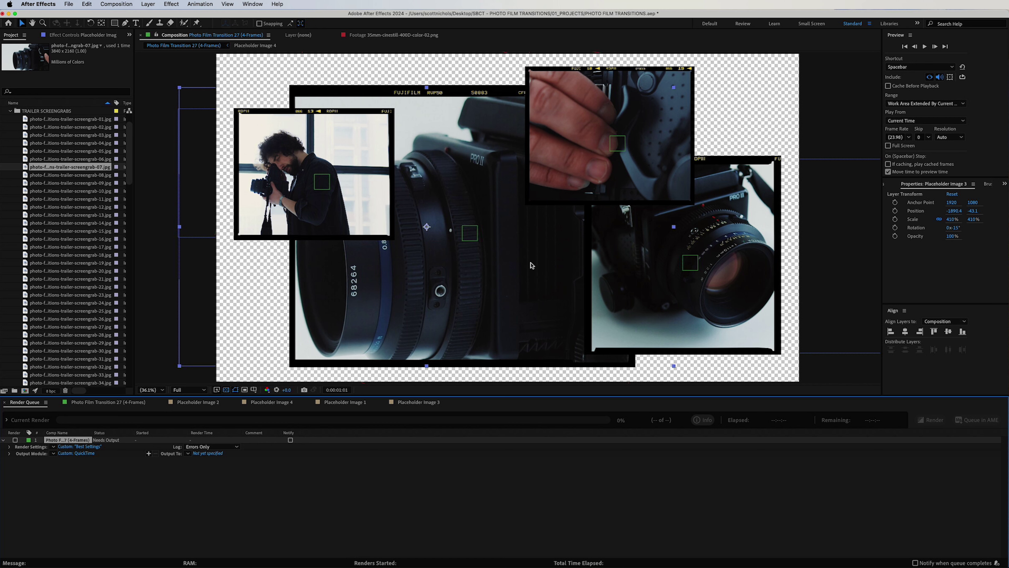
Render Photo Film Transition 27 (4-Frames).mov to the Desktop
click(198, 453)
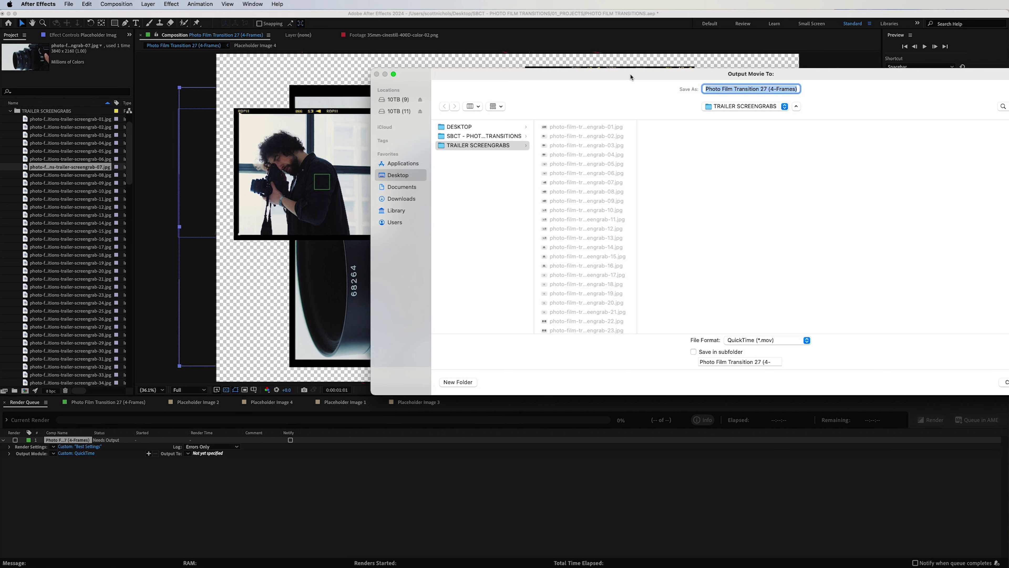
drag(631, 74, 479, 116)
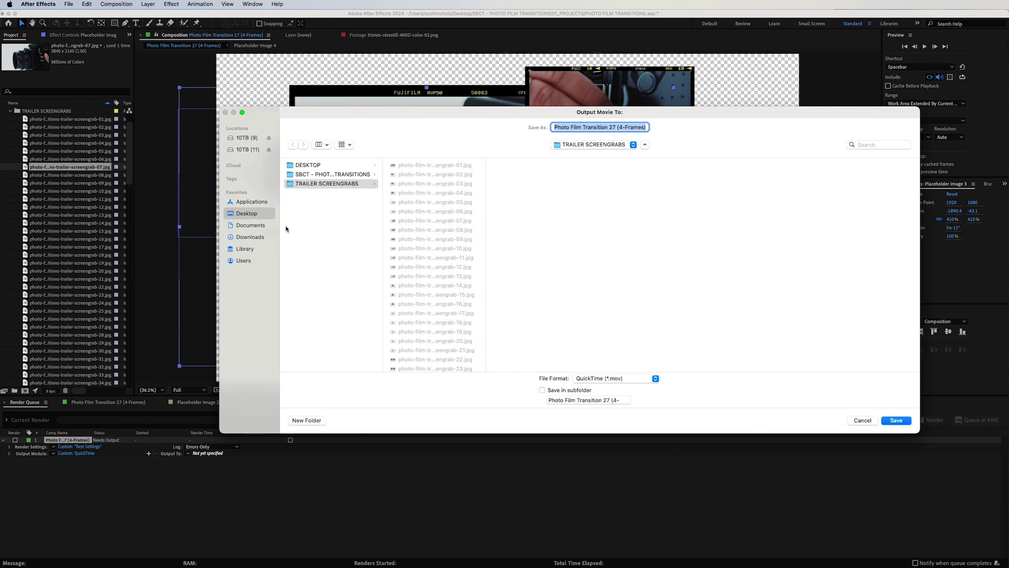
click(231, 215)
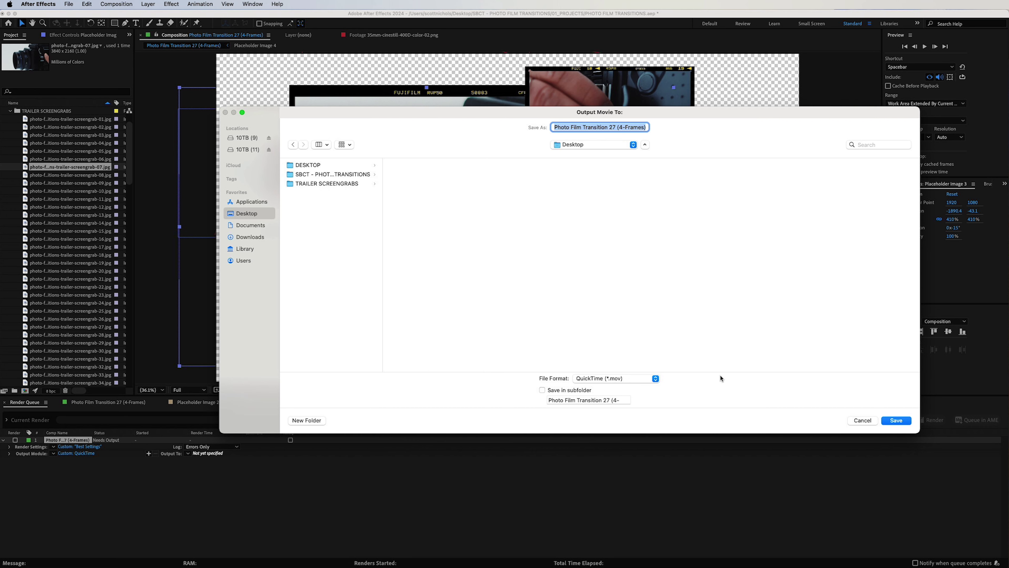
click(895, 420)
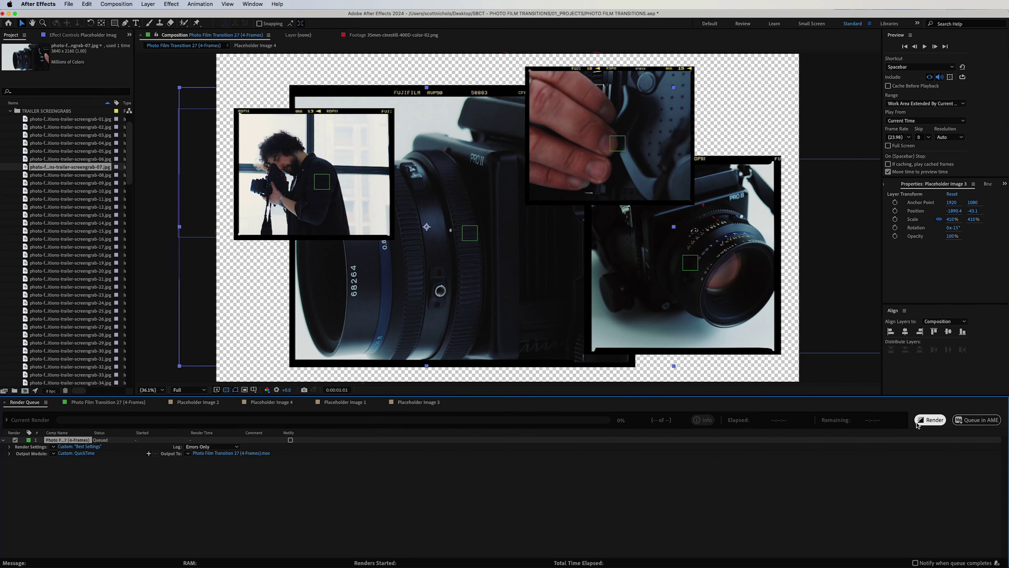
click(934, 423)
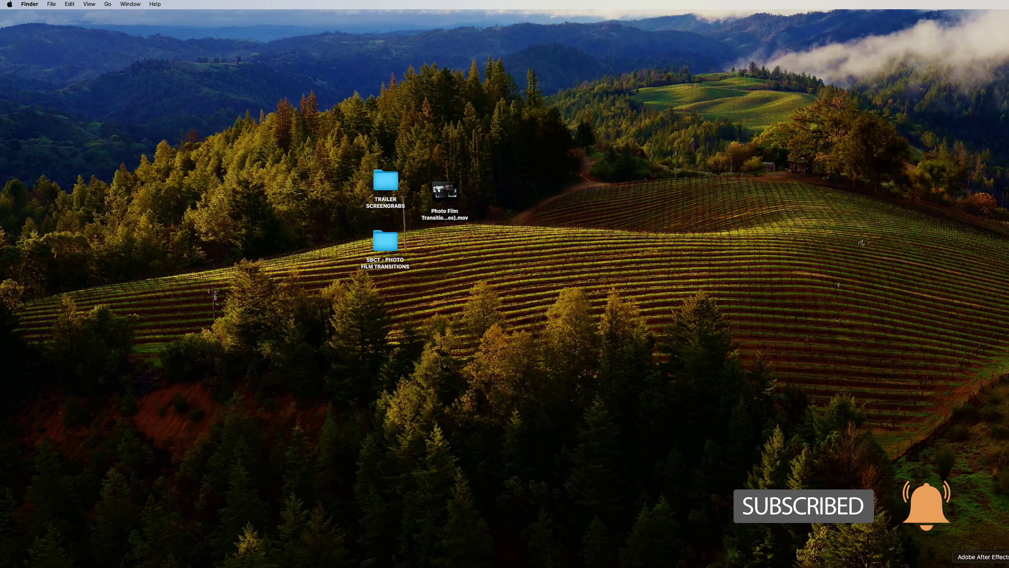
click(1004, 559)
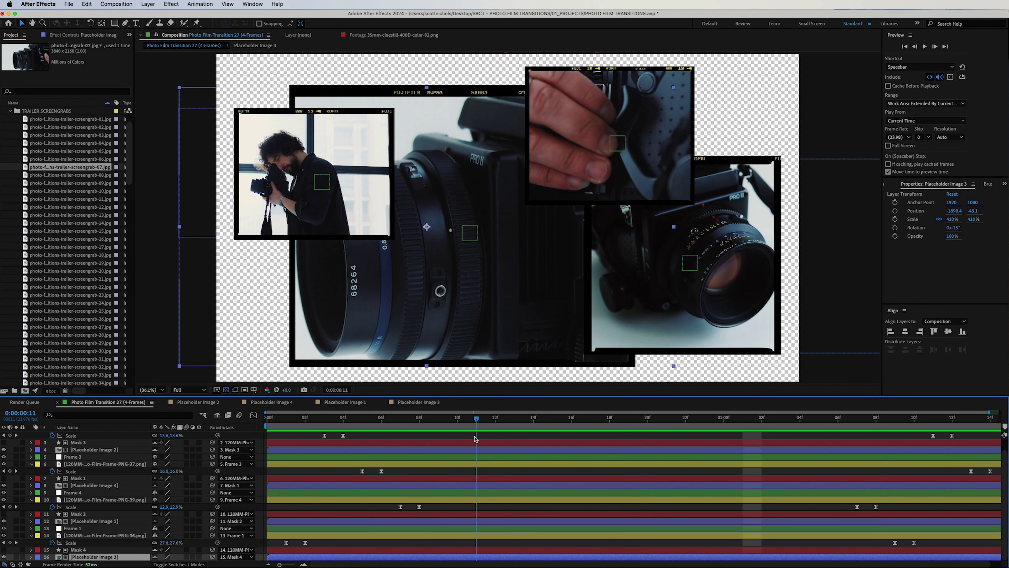
click(533, 417)
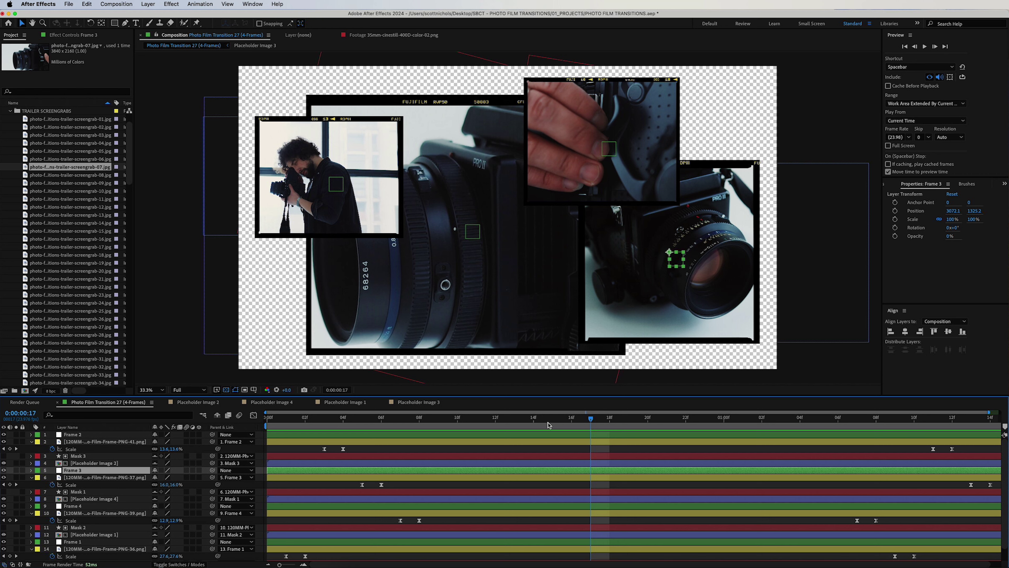
click(247, 4)
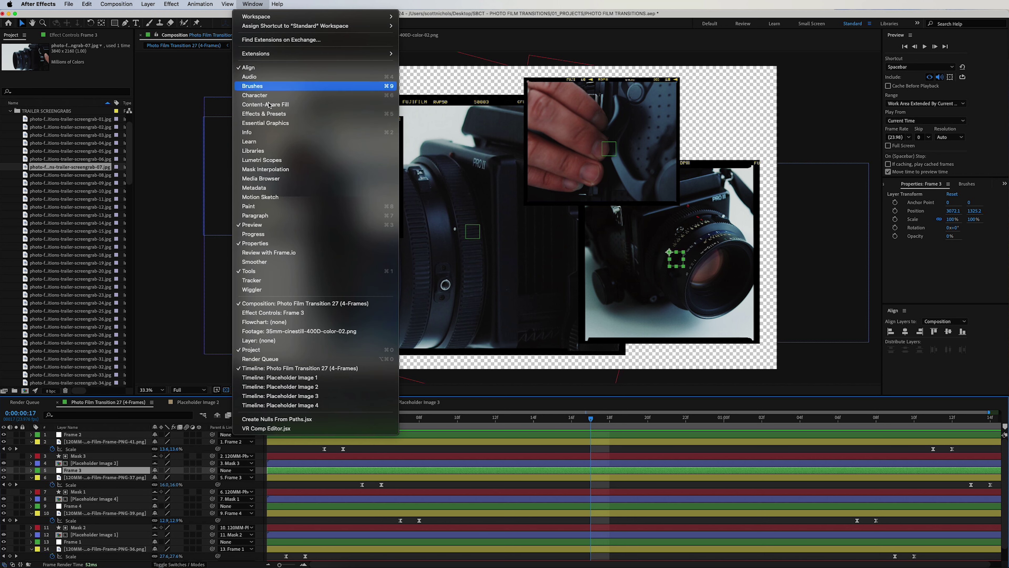
click(265, 123)
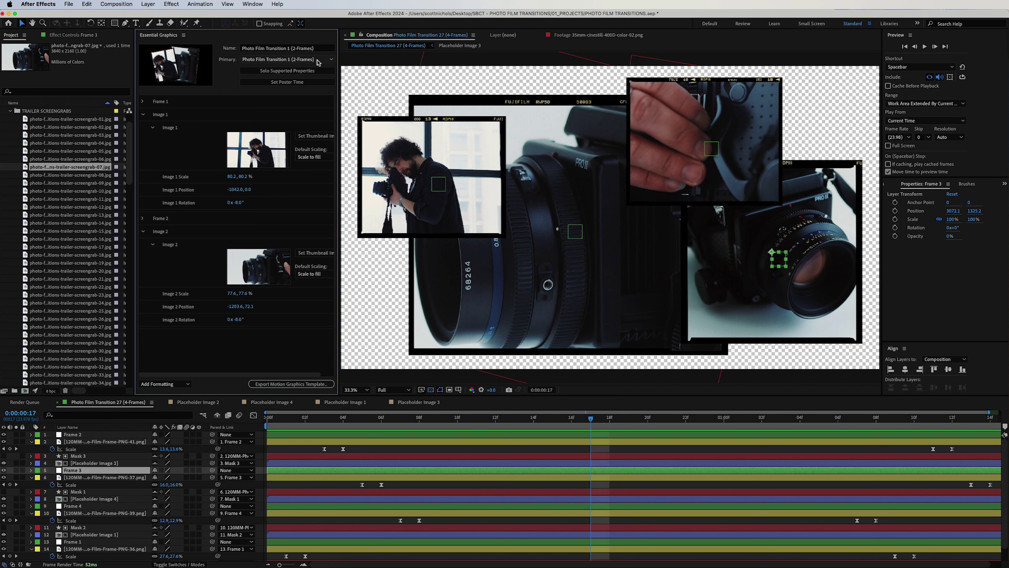
click(318, 62)
click(295, 264)
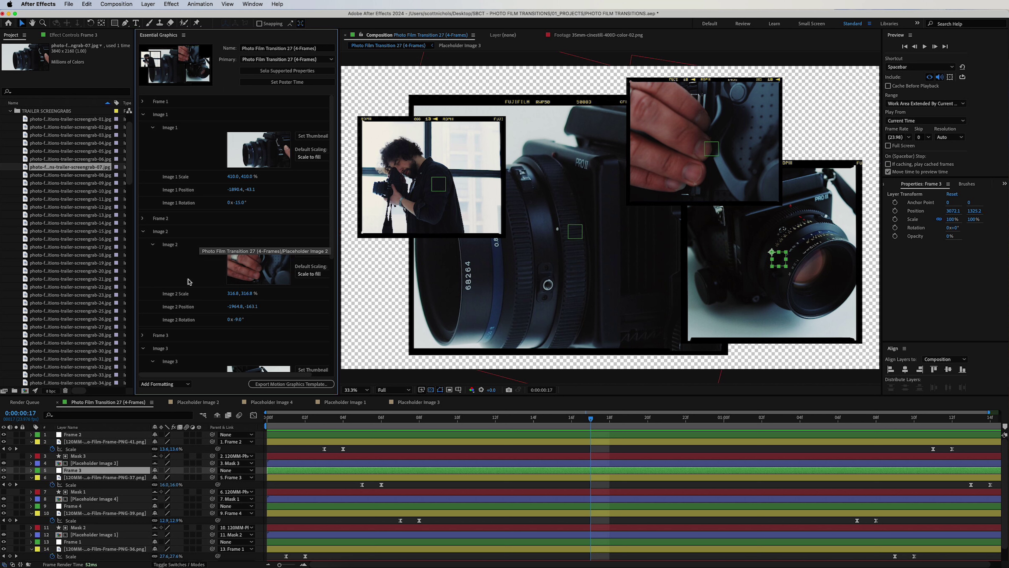
key(Page_Up)
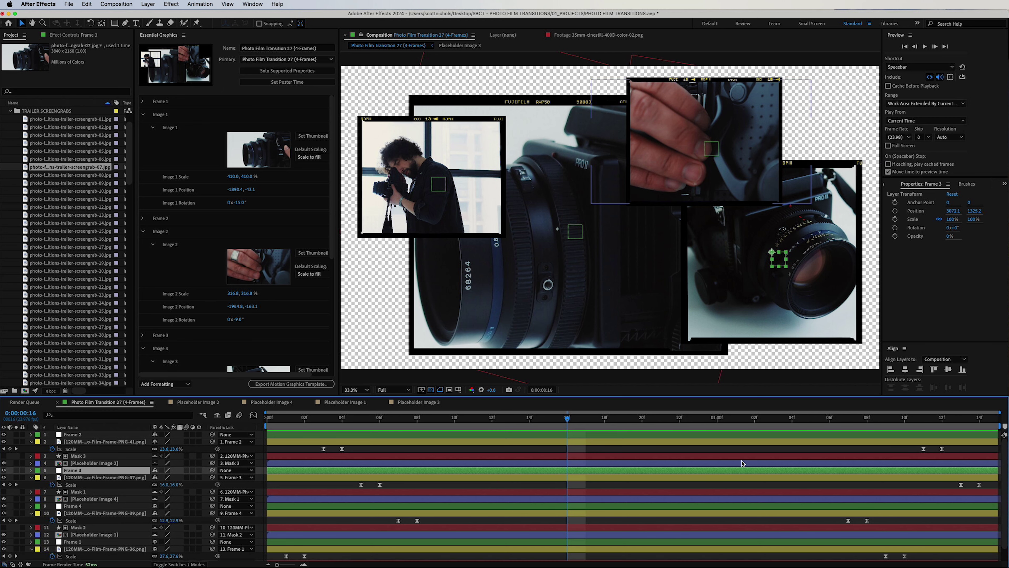
key(End)
click(604, 427)
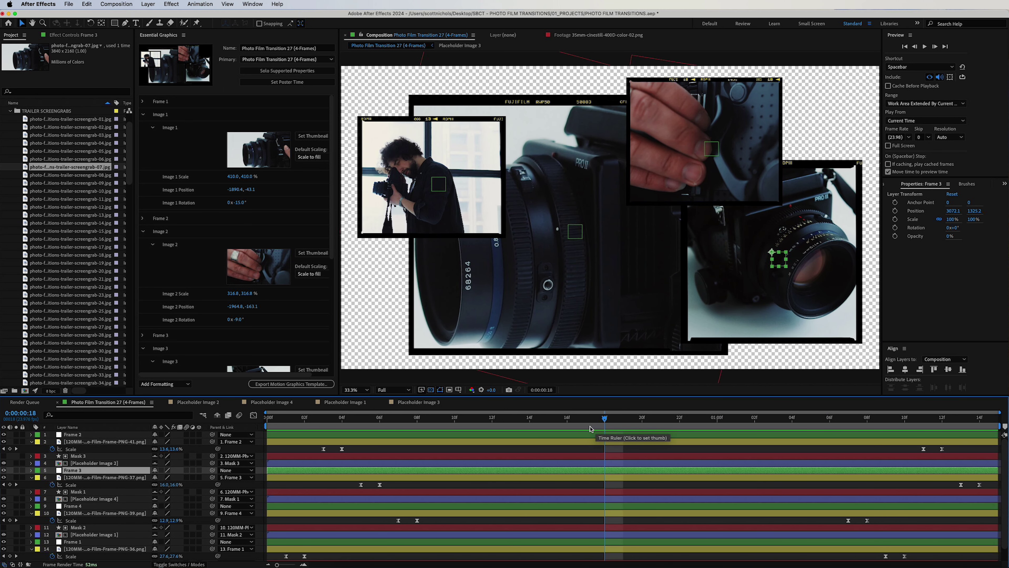
key(super+k)
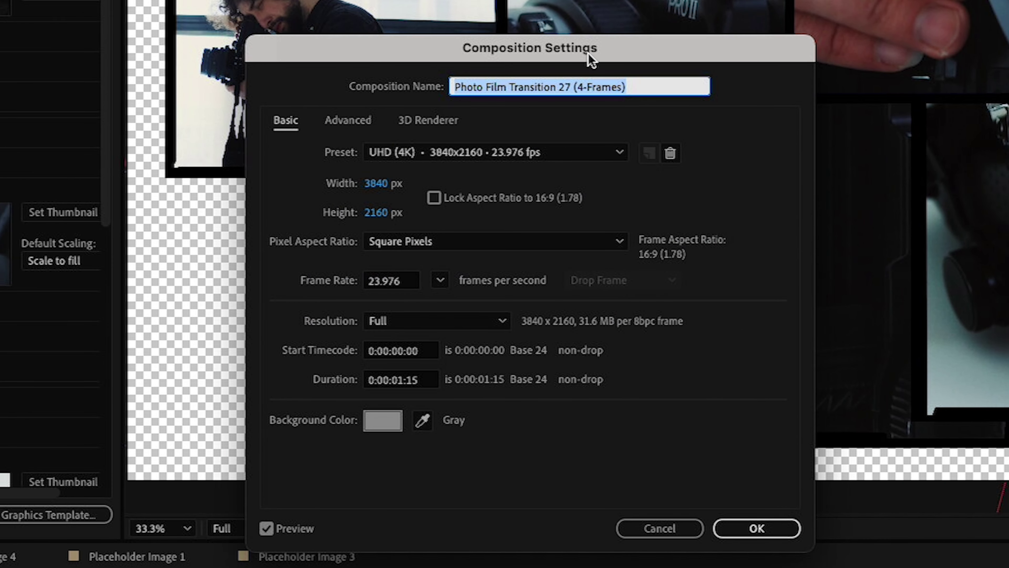
Change the composition duration from 0:00:01:15 to about 2.5 seconds in Composition Settings
click(401, 381)
key(BackSpace)
key(BackSpace)
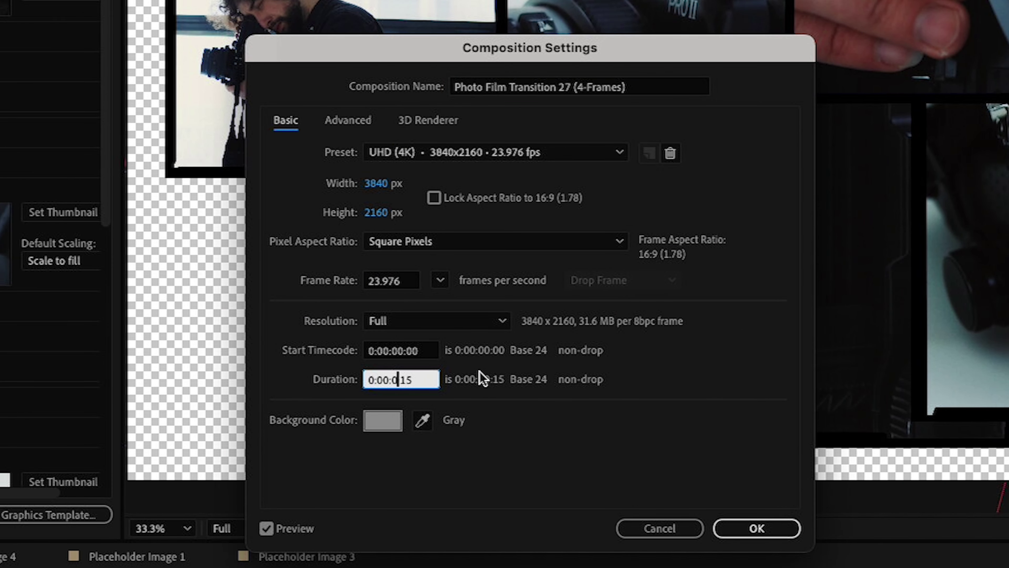
text(1)
click(756, 528)
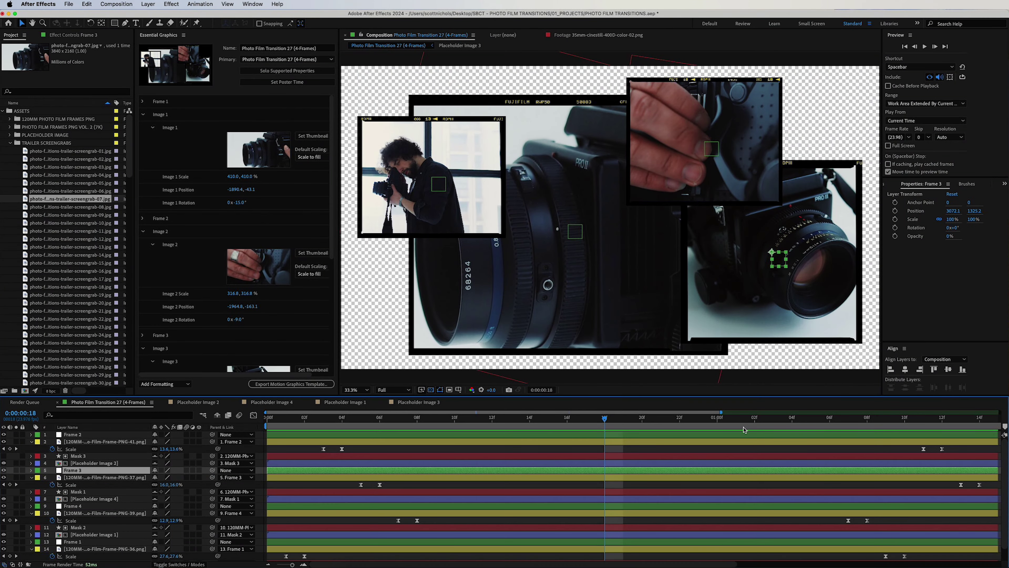
click(967, 532)
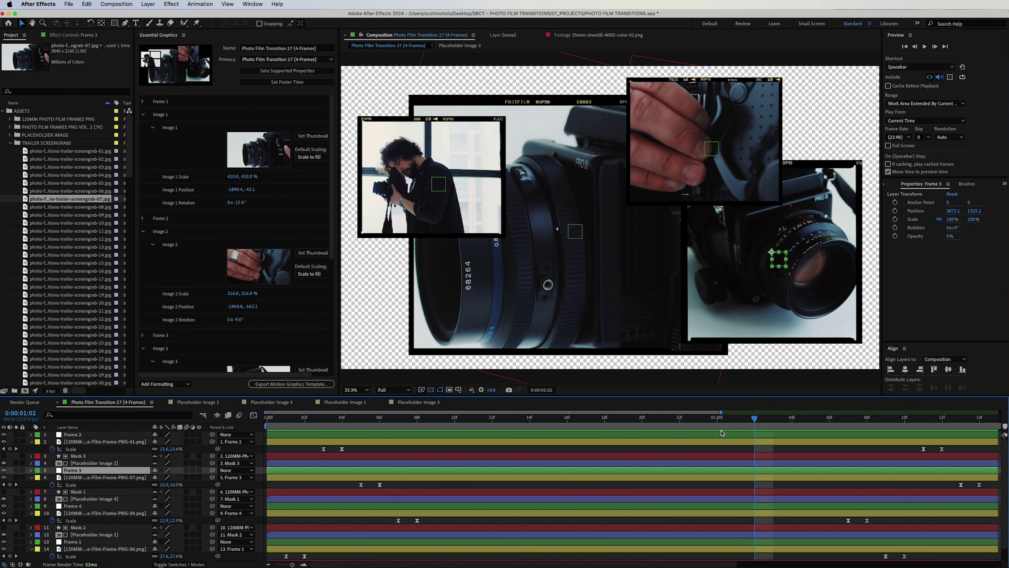
Select all layers and extend their out-points to the new composition end
scroll(727, 432, right, 5)
scroll(722, 433, down, 3)
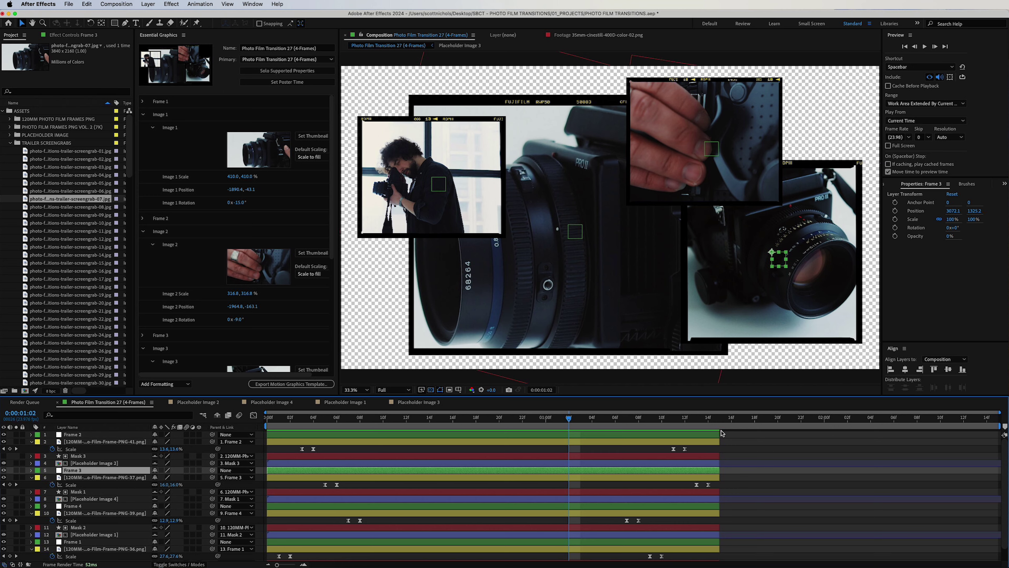
key(End)
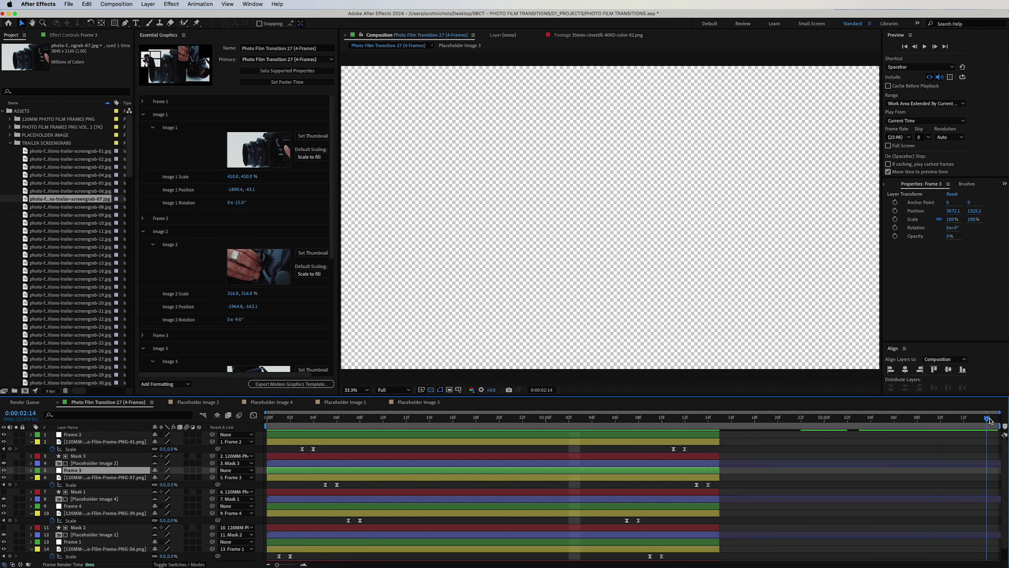
click(707, 434)
scroll(714, 549, down, 2)
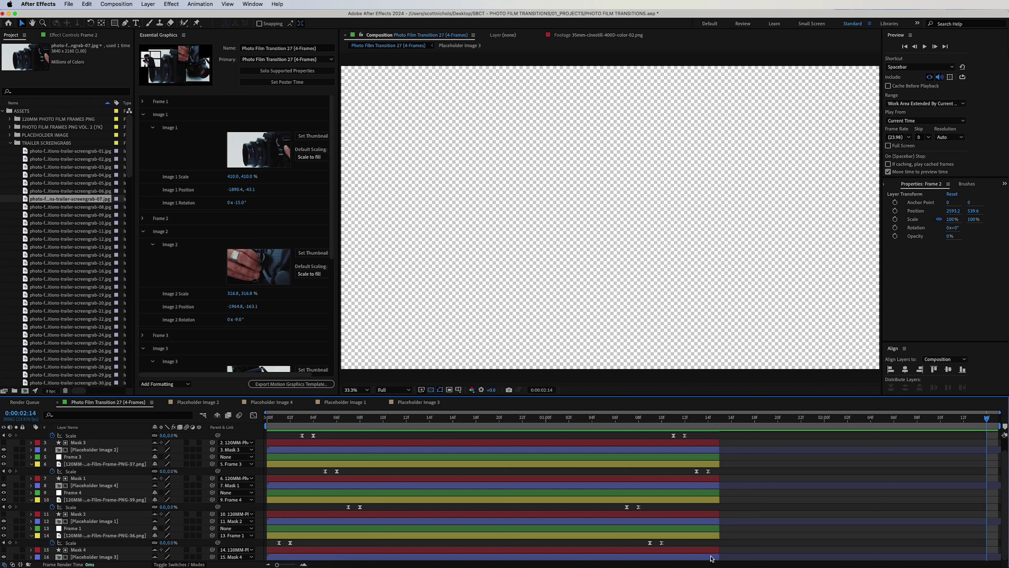
key(super+a)
drag(723, 457, 997, 453)
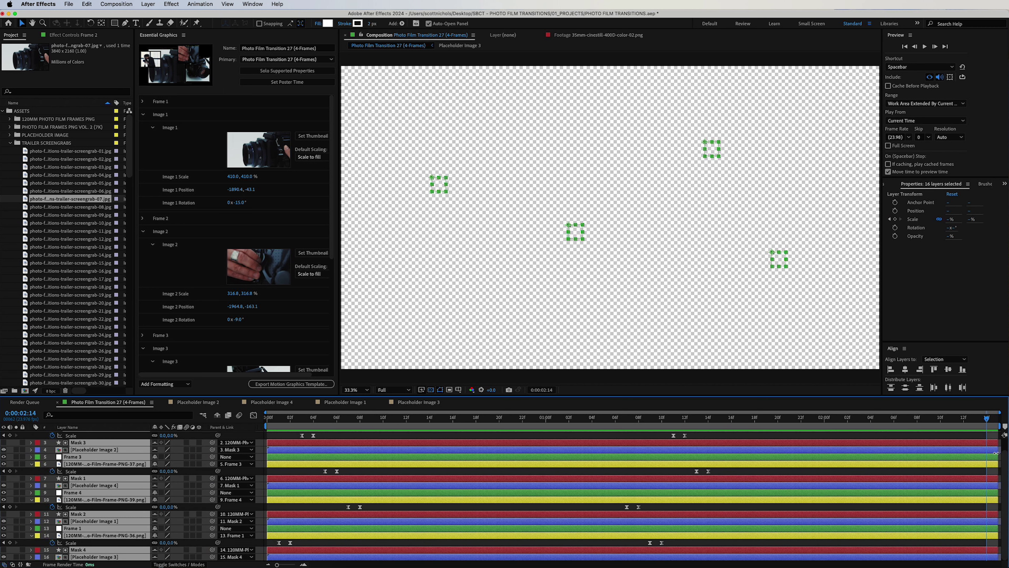
Move the frames' closing Scale keyframes toward the end and preview the lengthened transition
scroll(685, 467, up, 2)
drag(728, 446, 612, 558)
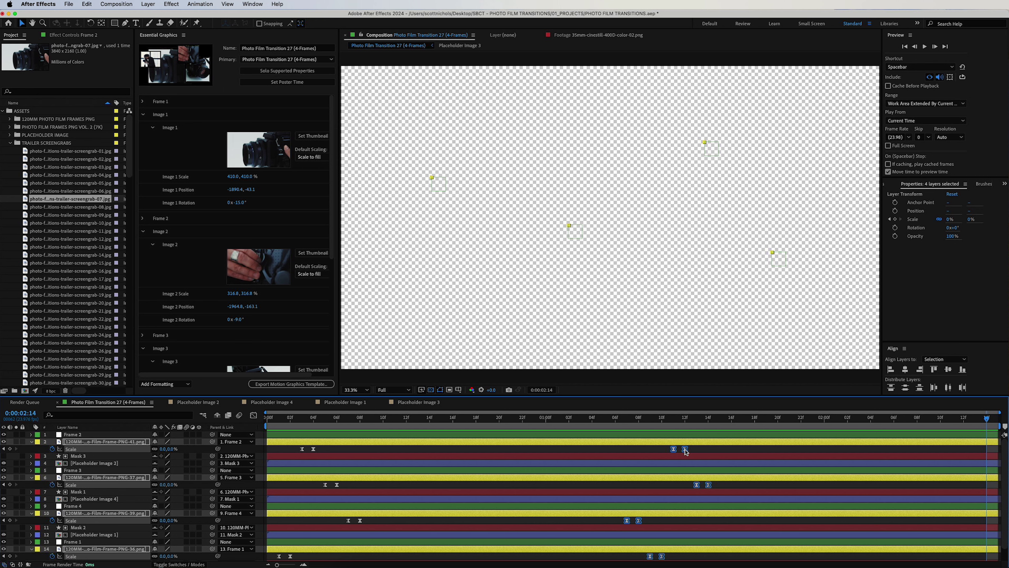
drag(684, 451, 963, 451)
click(917, 419)
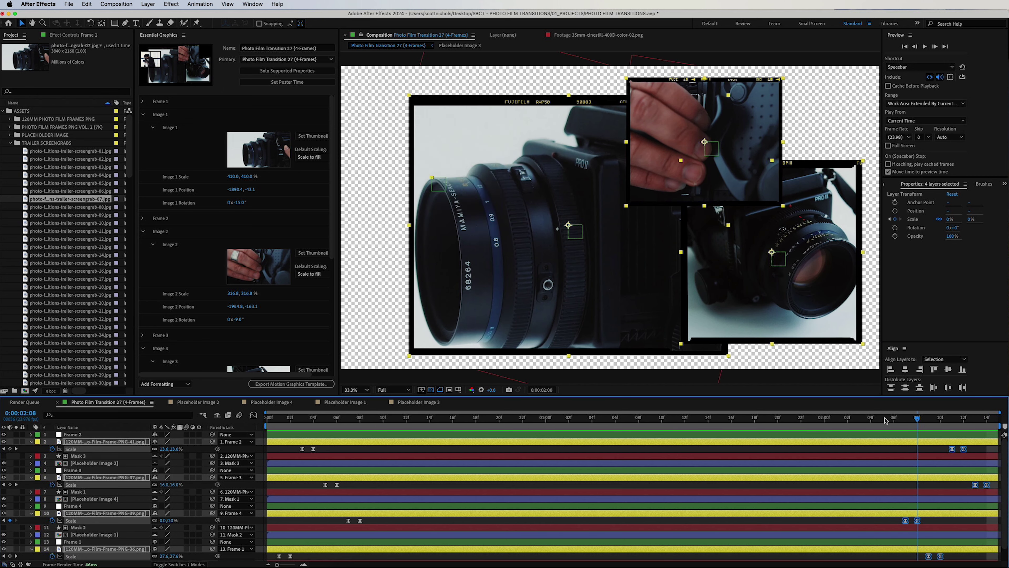
key(space)
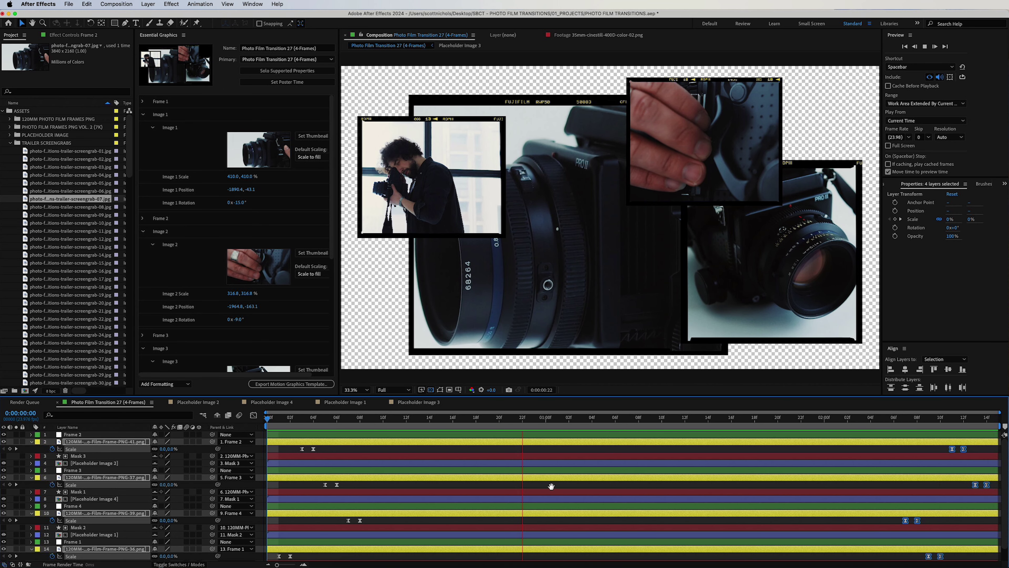
key(space)
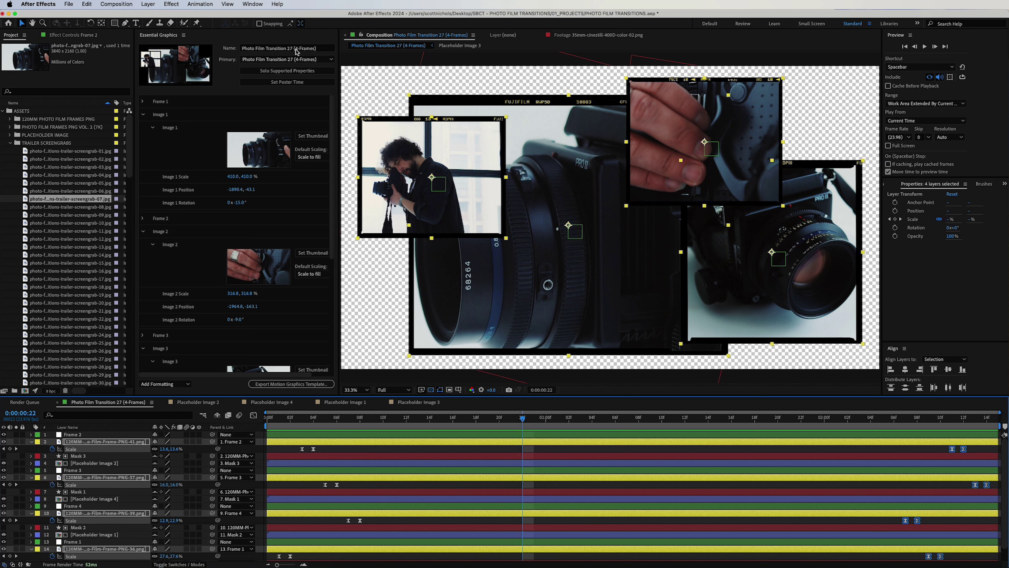
Rename the template to 'Photo Film Transition 27.2 (4-Frames)' and save the project for export
click(318, 49)
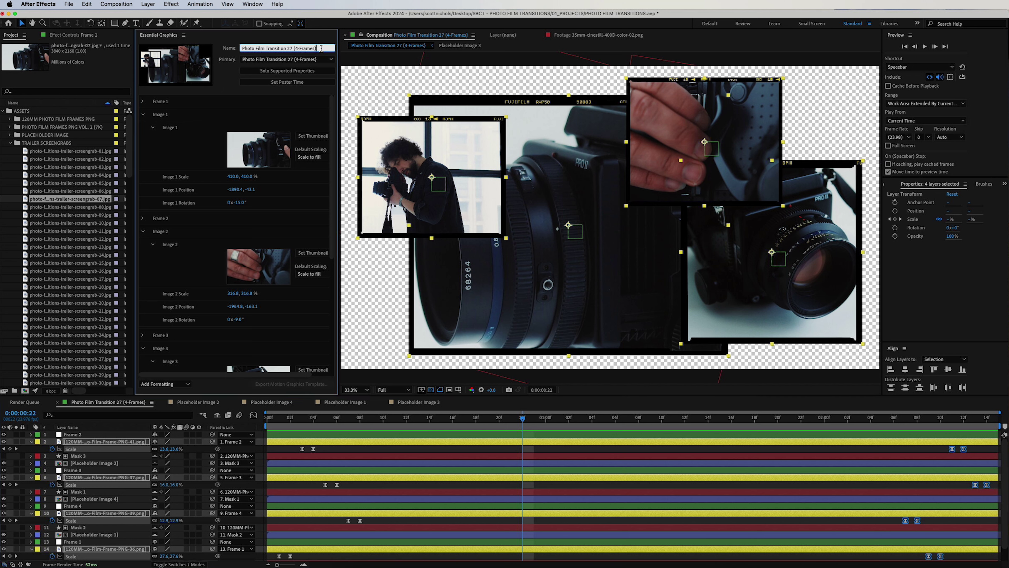
text(.2)
click(265, 386)
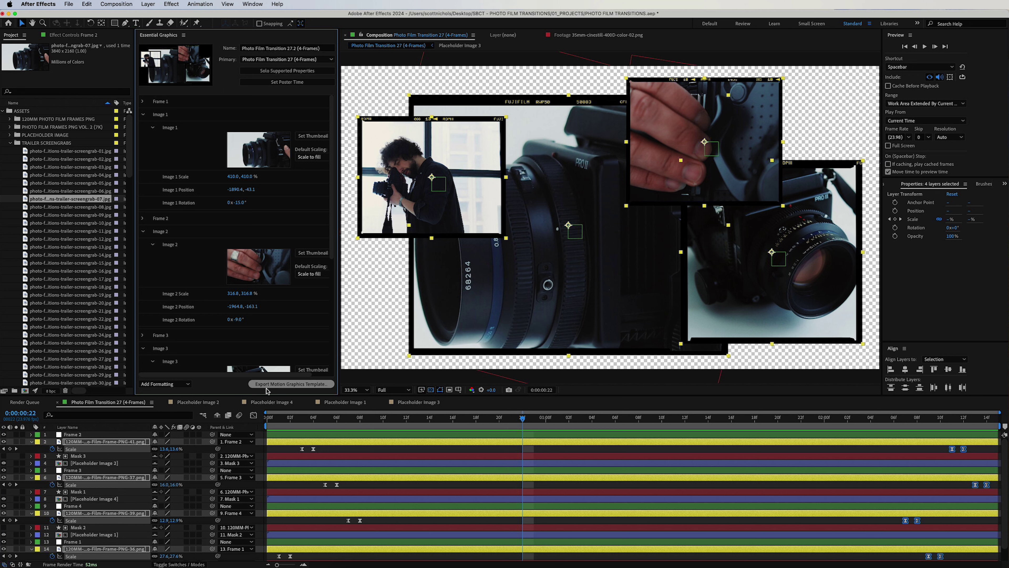
click(560, 305)
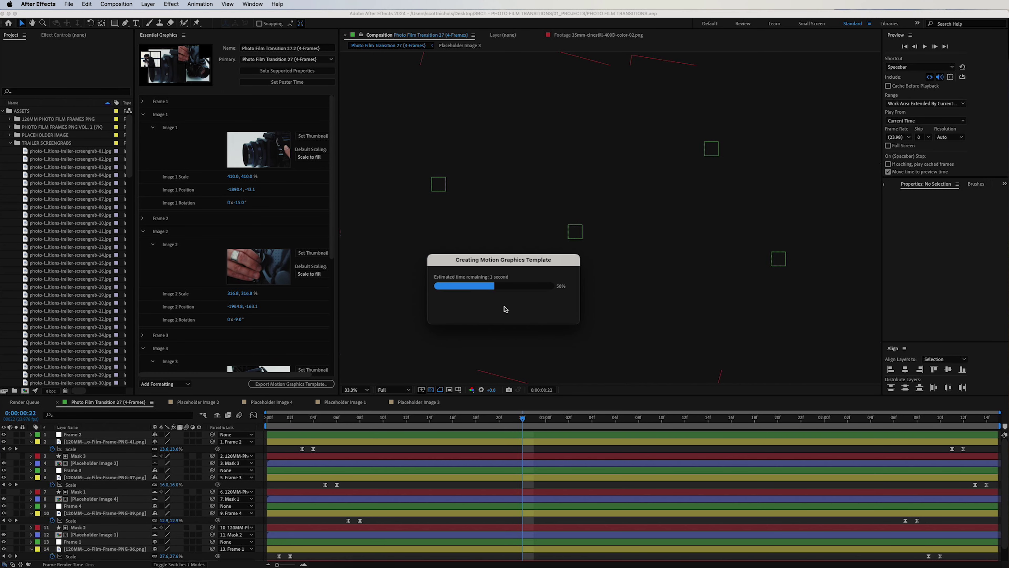
Export the template as a .mogrt to the Desktop on the local drive
click(584, 308)
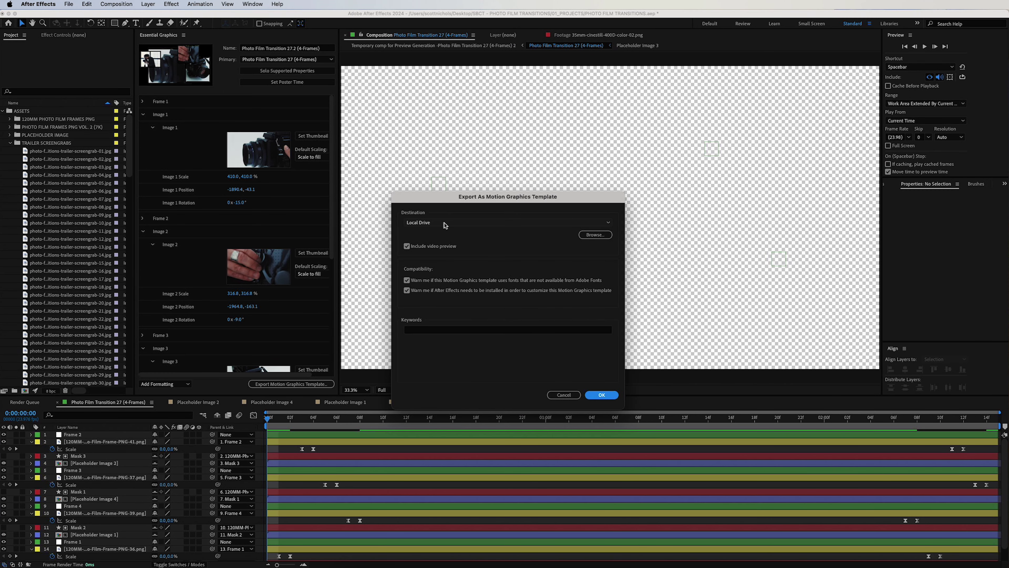
click(597, 224)
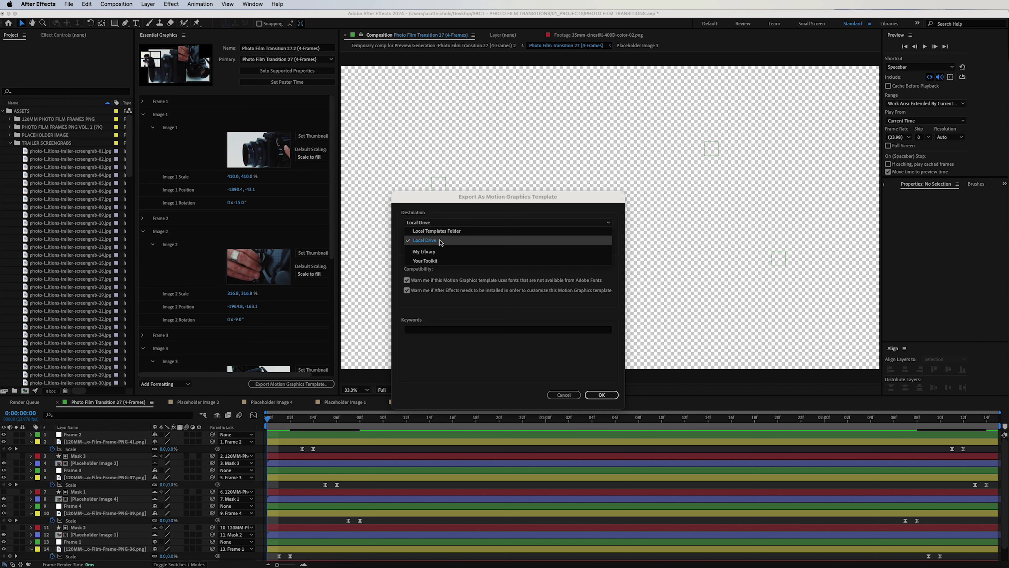
click(441, 241)
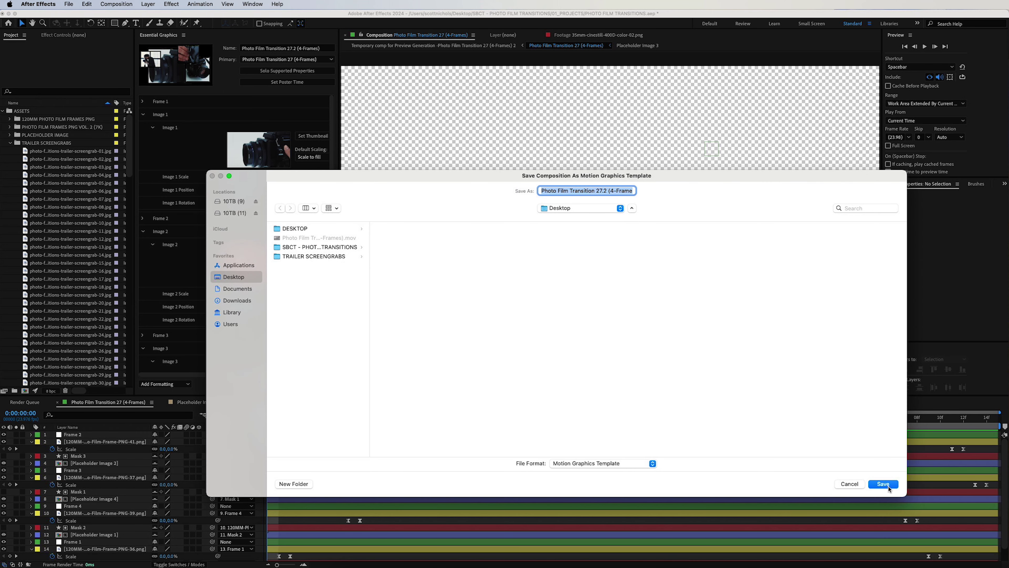
click(883, 483)
click(601, 395)
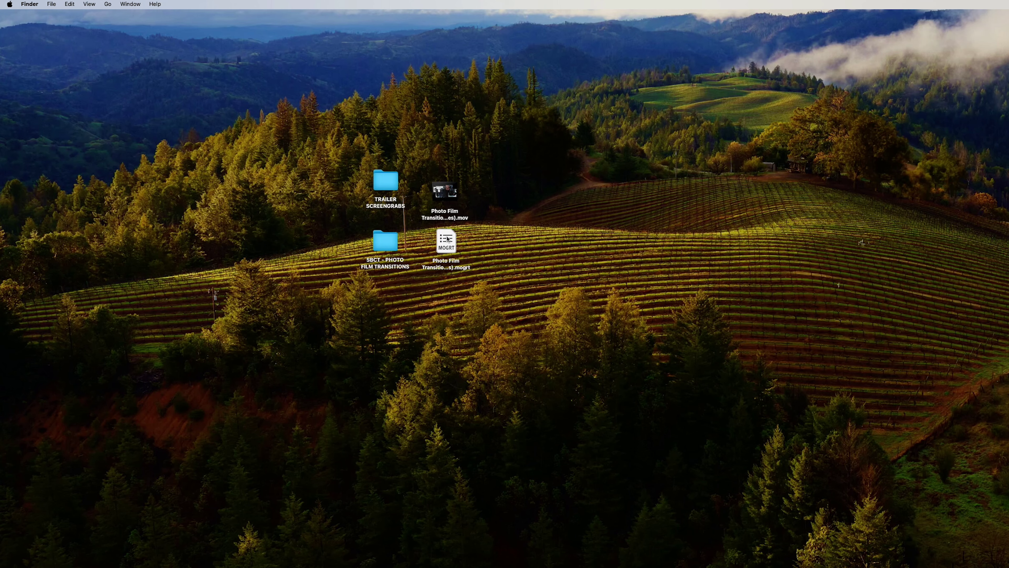
click(447, 245)
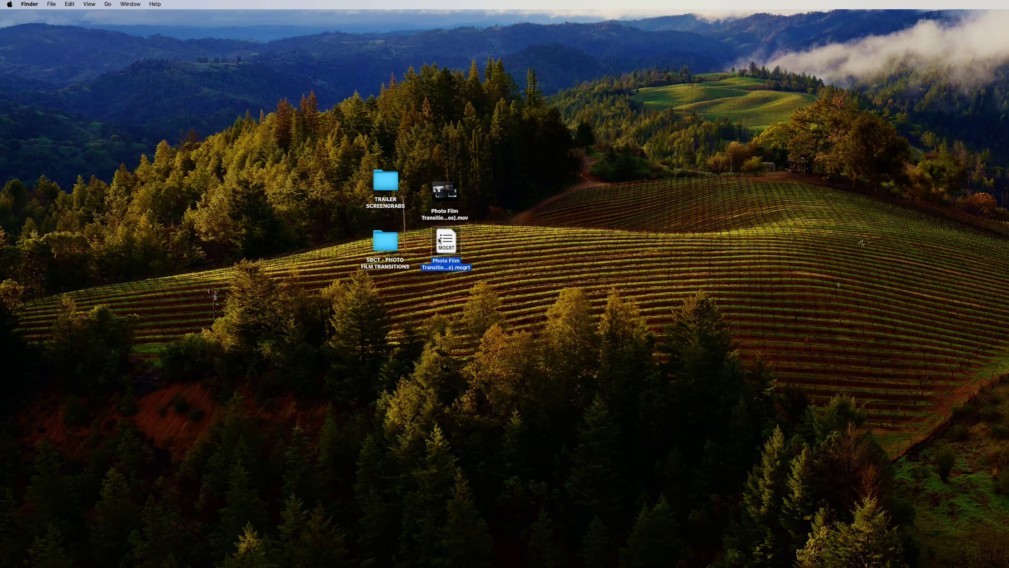